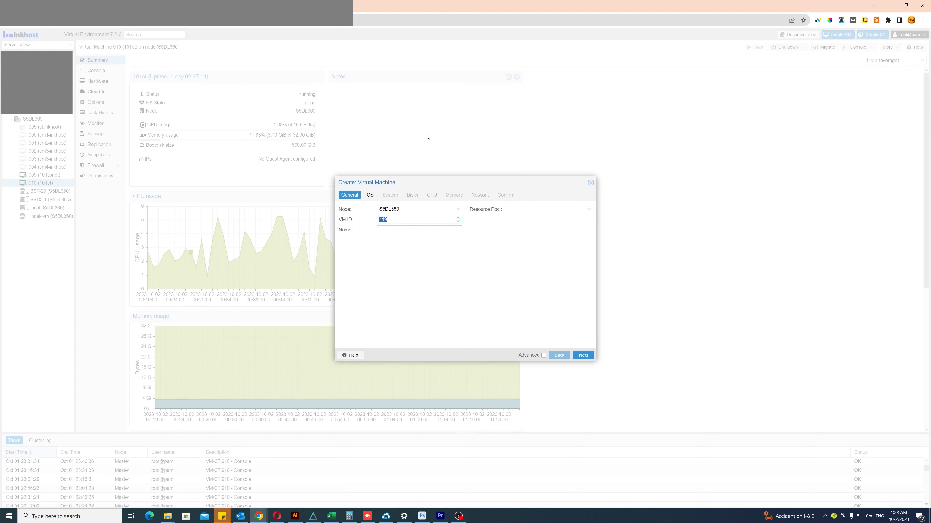
Set the new virtual machine's VM ID to 920 and name it ROCKYLINUX-INKHOST
right_click(396, 220)
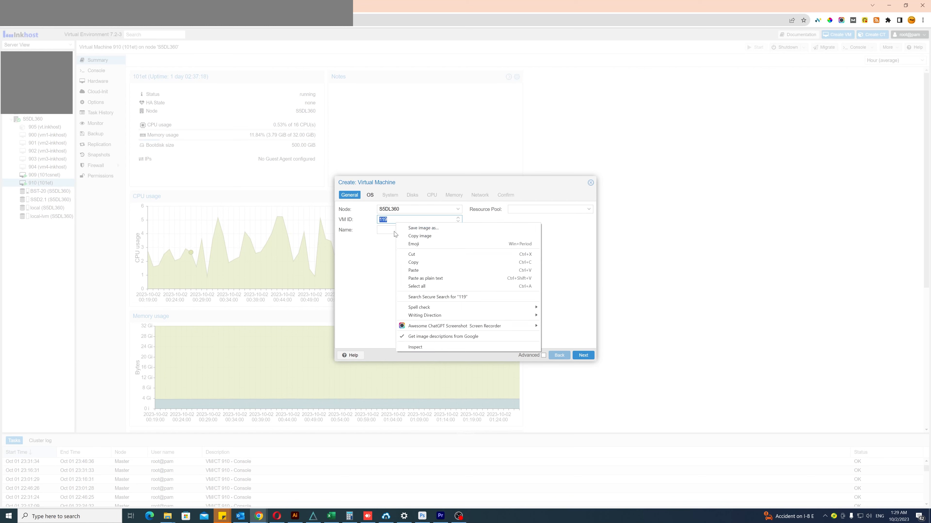
key("Escape")
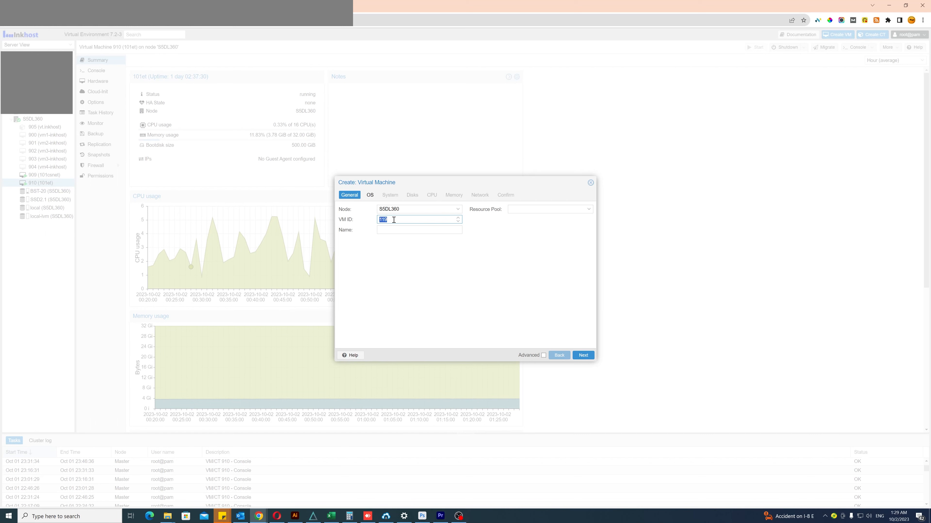
type("920")
left_click(397, 230)
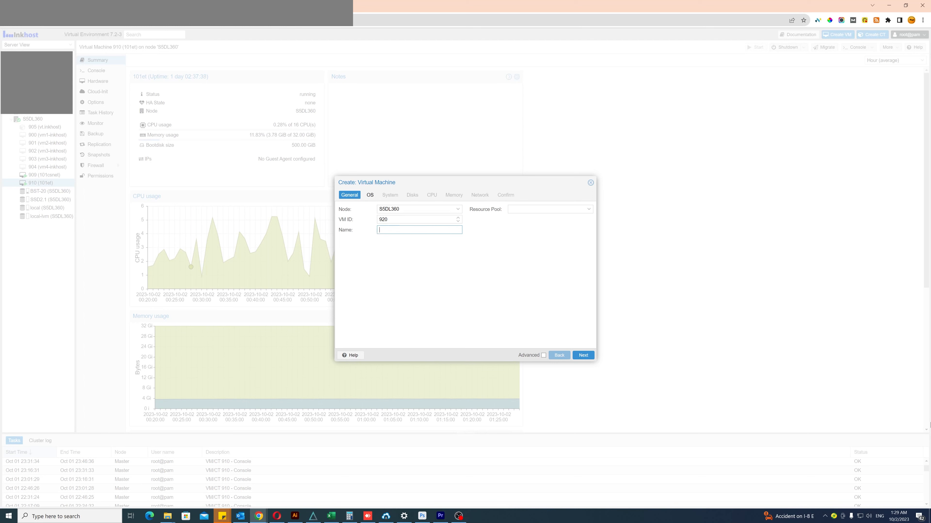
type("ROC")
type("KYLINUX-INKHOST")
Choose Rocky-9.2-x86_64-dvd.iso from the BST-20 storage as the ISO image, keeping Linux as the guest OS type
left_click(370, 195)
left_click(417, 231)
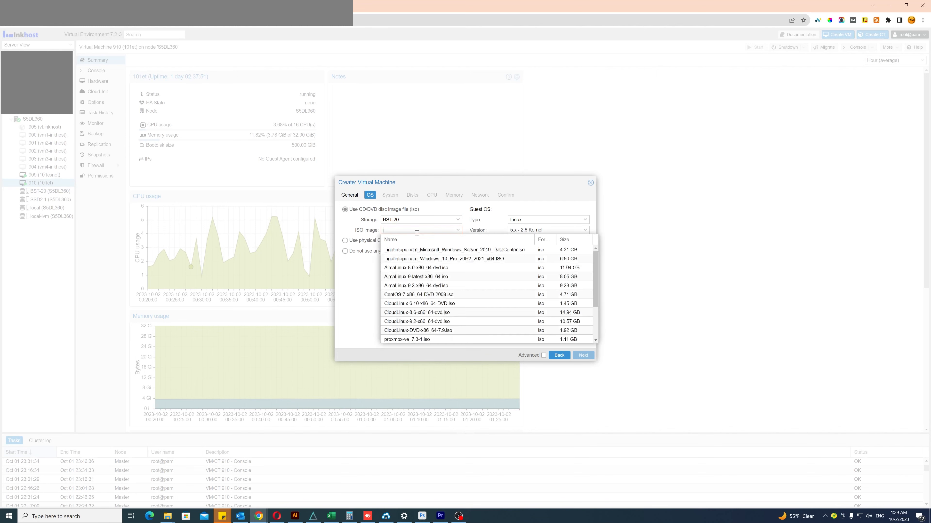
scroll(461, 275, "down", 2)
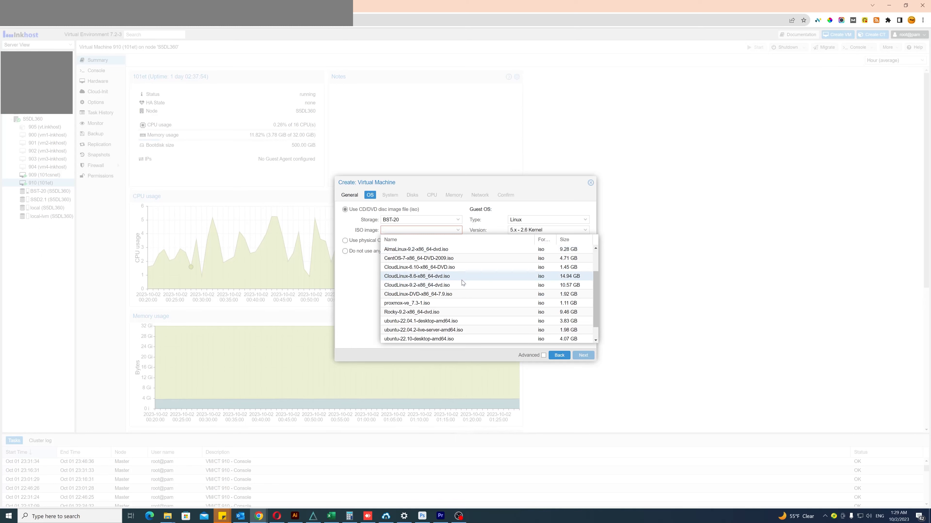
left_click(448, 313)
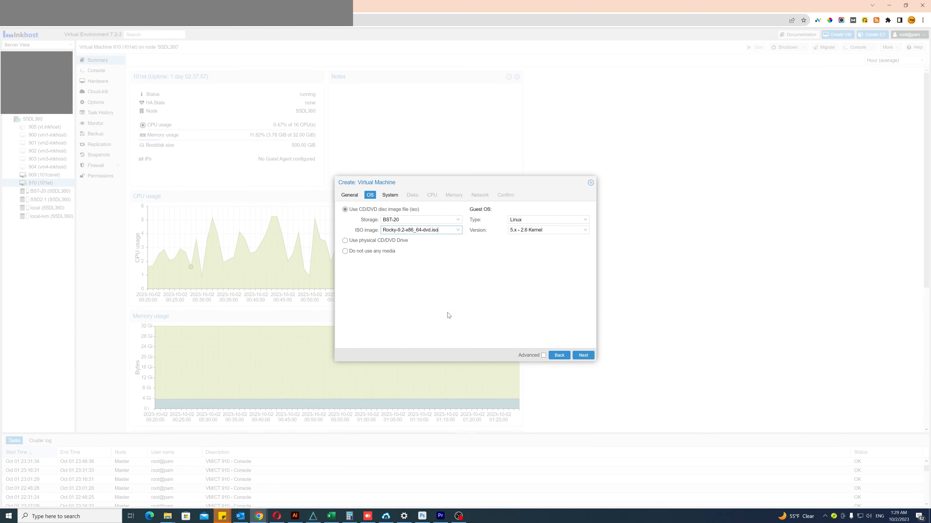
left_click(390, 196)
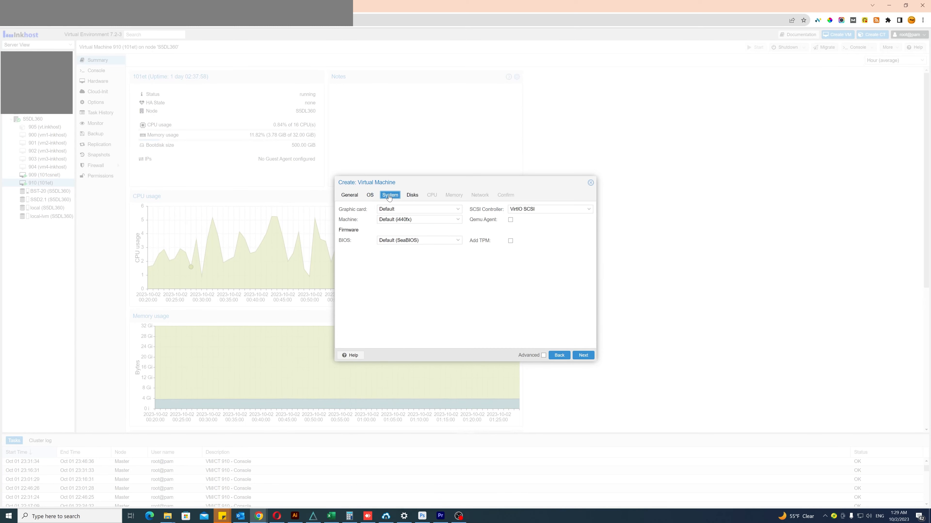
left_click(370, 196)
left_click(540, 220)
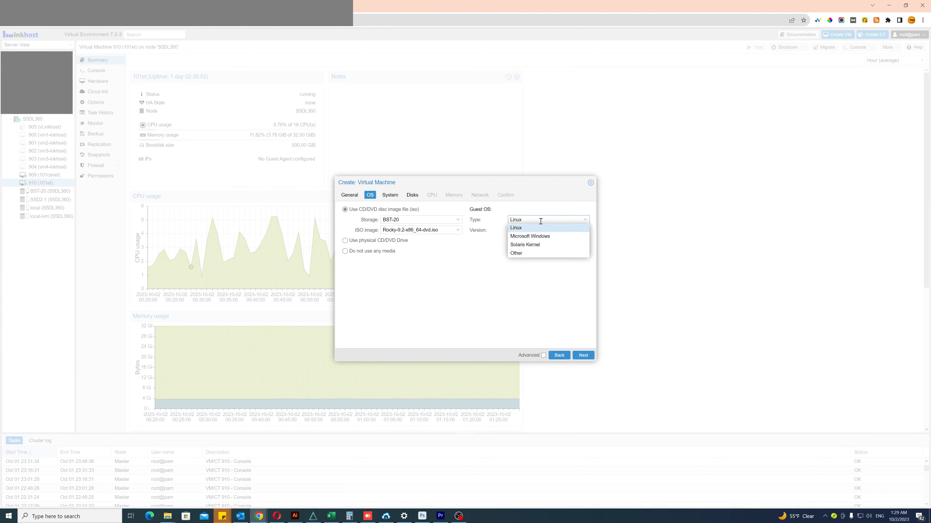
left_click(540, 221)
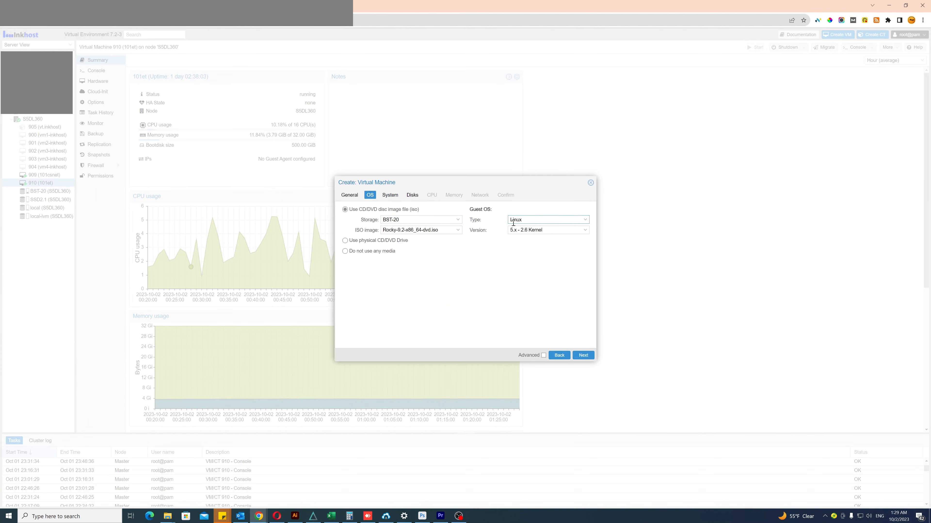
Keep the default system and disk settings, and give the virtual machine 2 CPU sockets with 4 cores
left_click(389, 197)
left_click(411, 196)
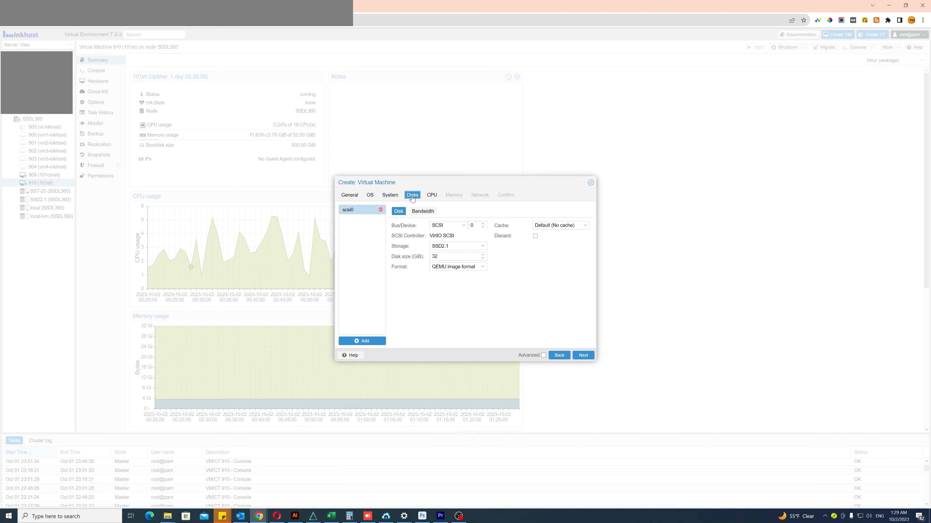
left_click(432, 195)
double_click(406, 209)
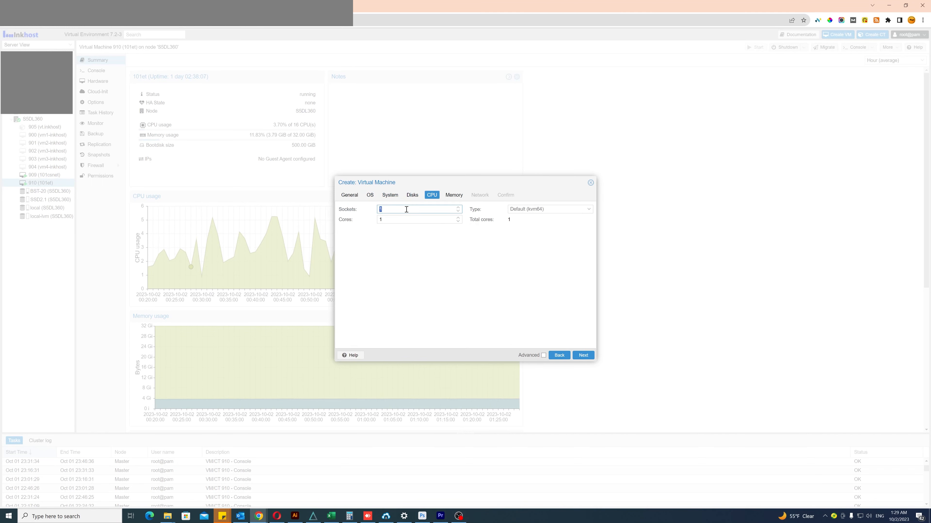
type("2")
key("Tab")
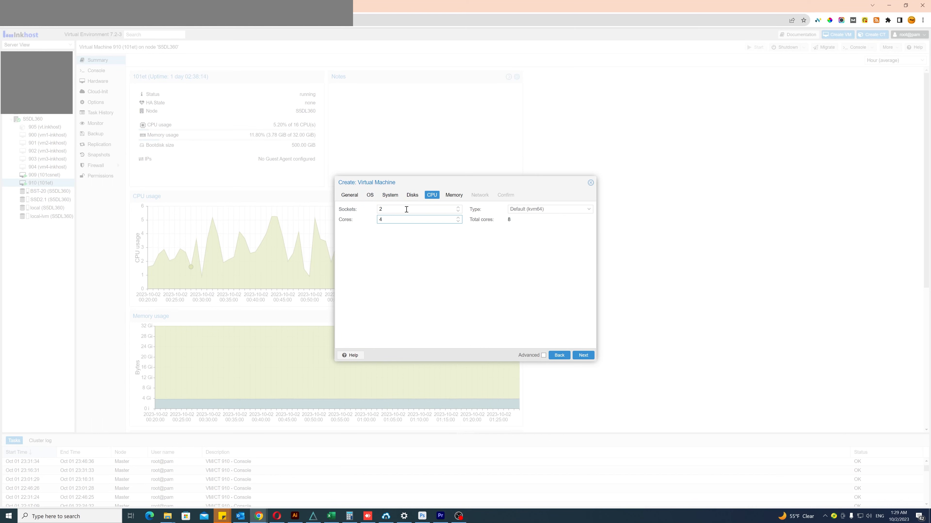
Set the virtual machine's memory to 8192 MiB
left_click(453, 196)
double_click(430, 211)
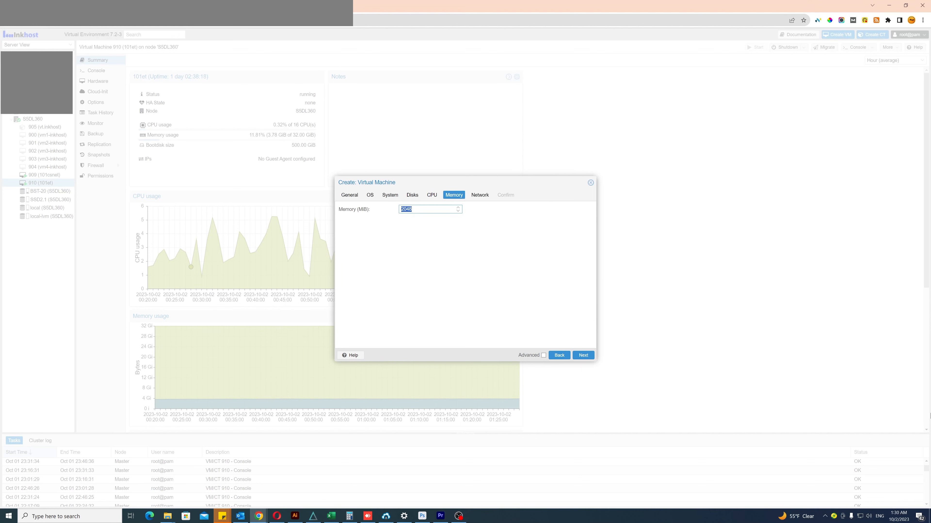
type("8192")
Return to the CPU settings and set the CPU type to host
left_click(432, 196)
left_click(524, 209)
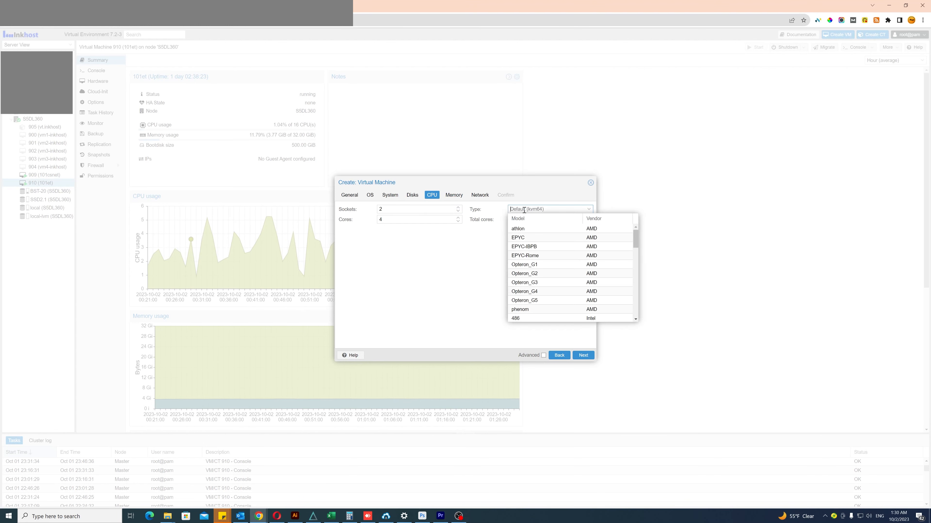
type("HO")
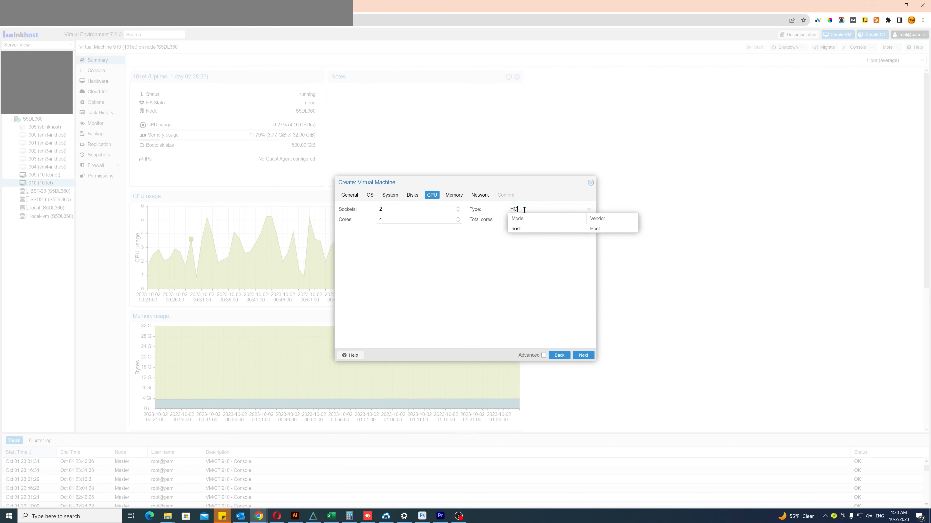
type("ST")
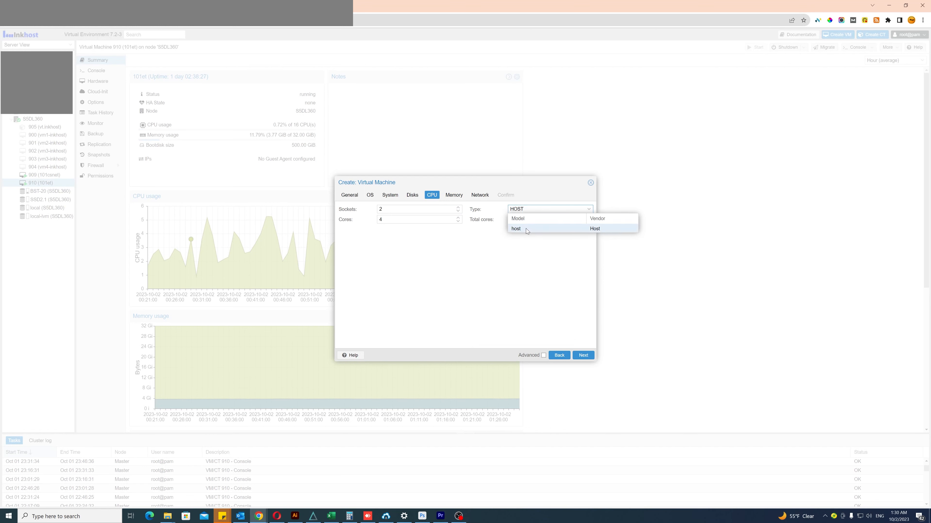
left_click(524, 228)
Keep the default vmbr0 network settings and finish creating the virtual machine
left_click(476, 198)
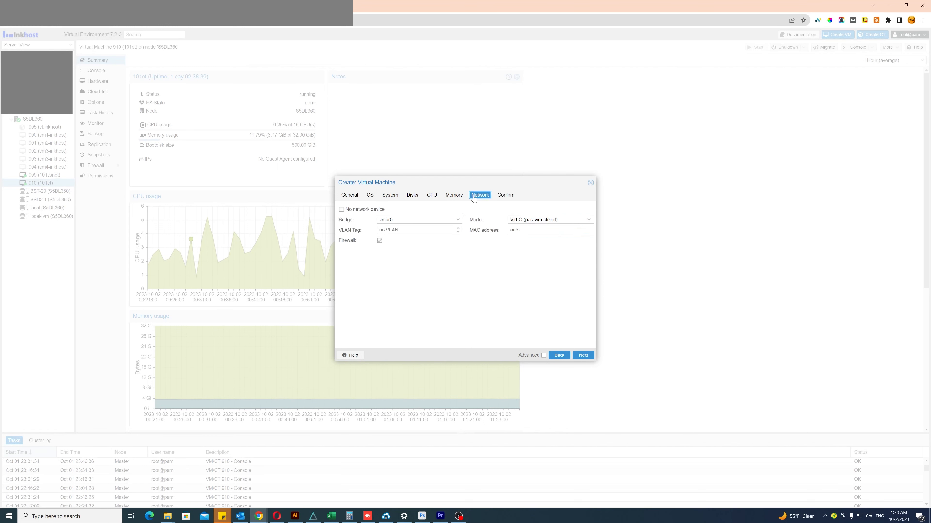
left_click(583, 355)
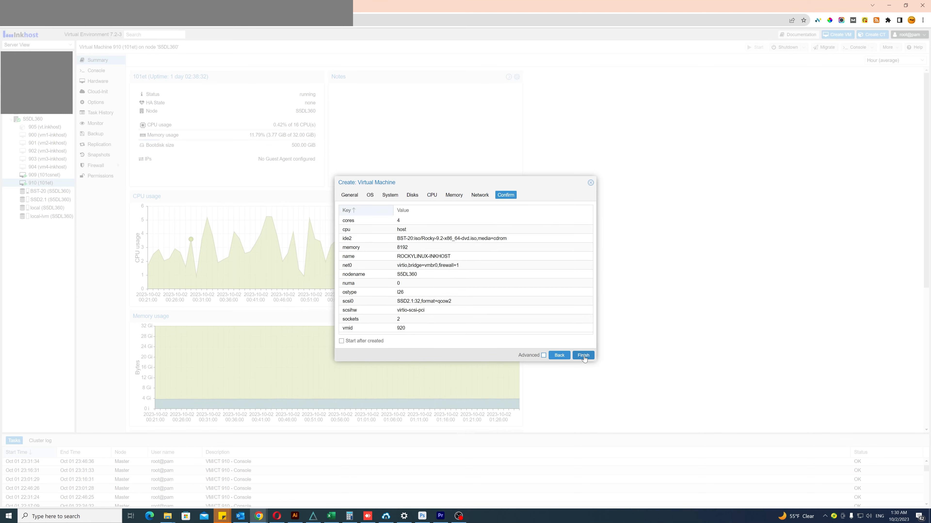
left_click(584, 356)
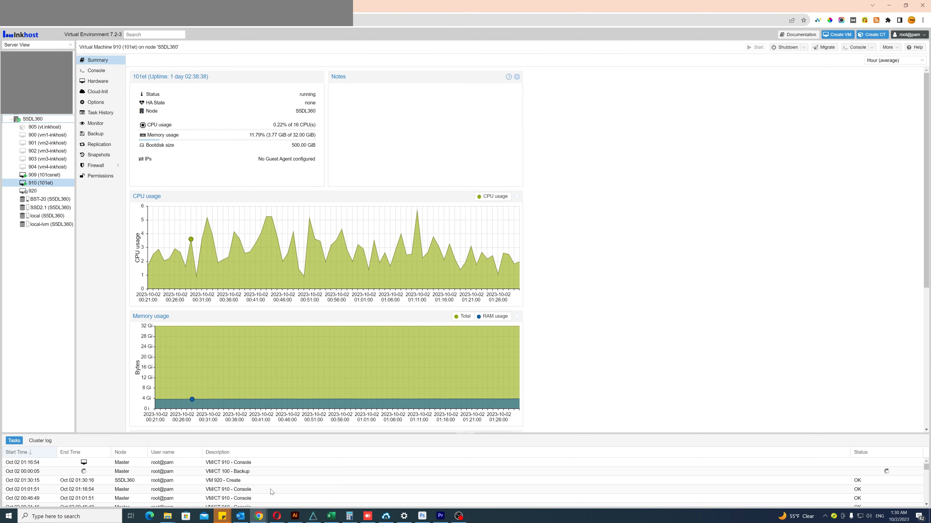
Open the console of VM 920 in a maximized window and start the virtual machine
right_click(52, 192)
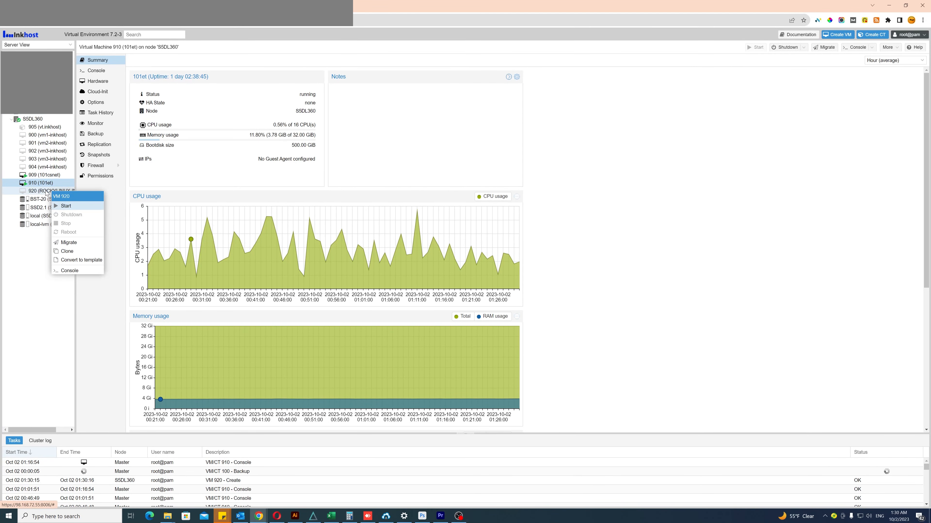
left_click(46, 192)
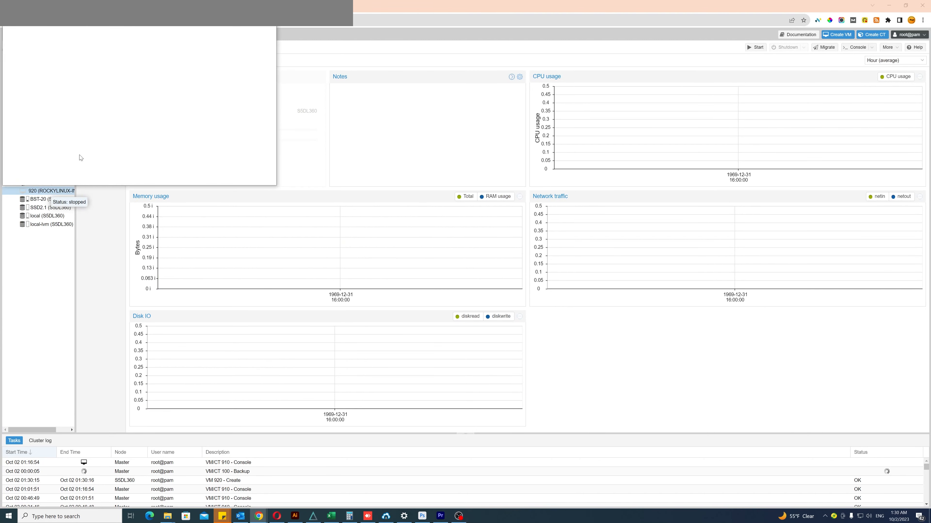
left_click_drag(157, 7, 176, 0)
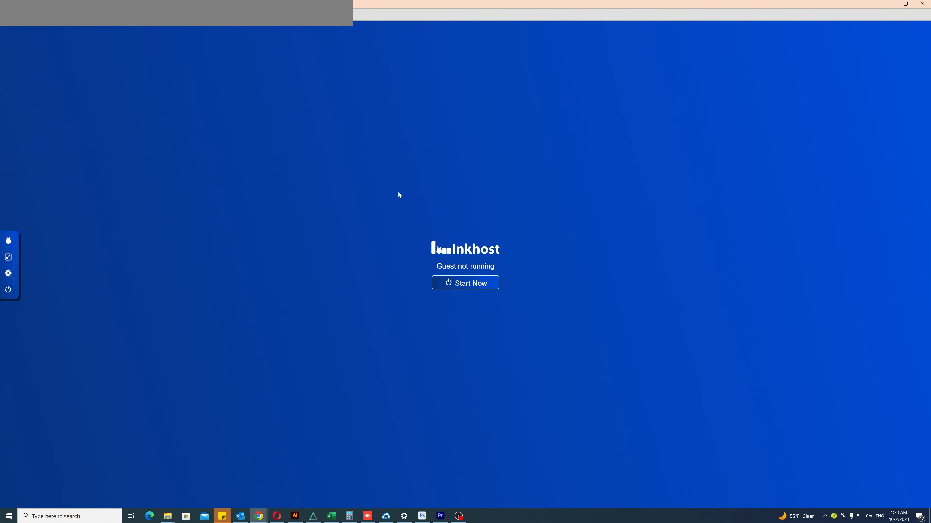
left_click(482, 288)
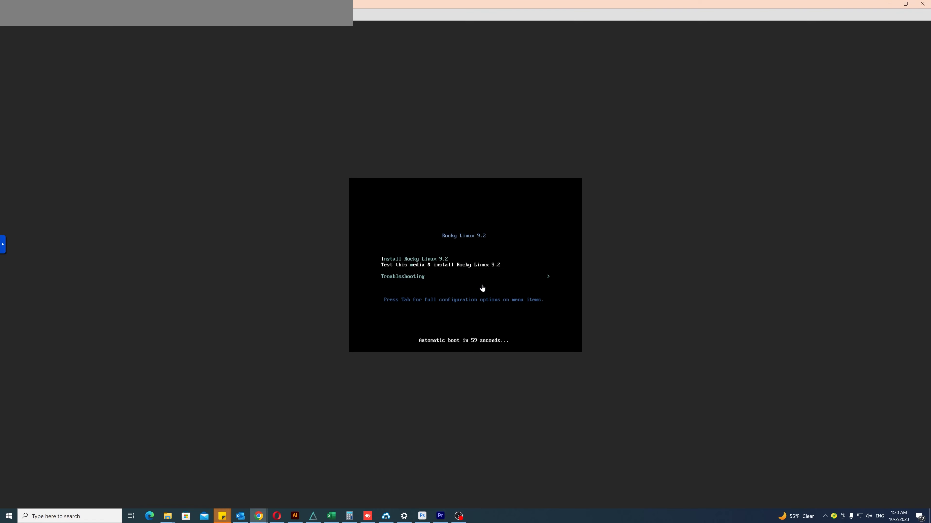
Boot the Install Rocky Linux 9.2 entry and show the VM console in fullscreen with its control bar collapsed
key("Up")
key("Return")
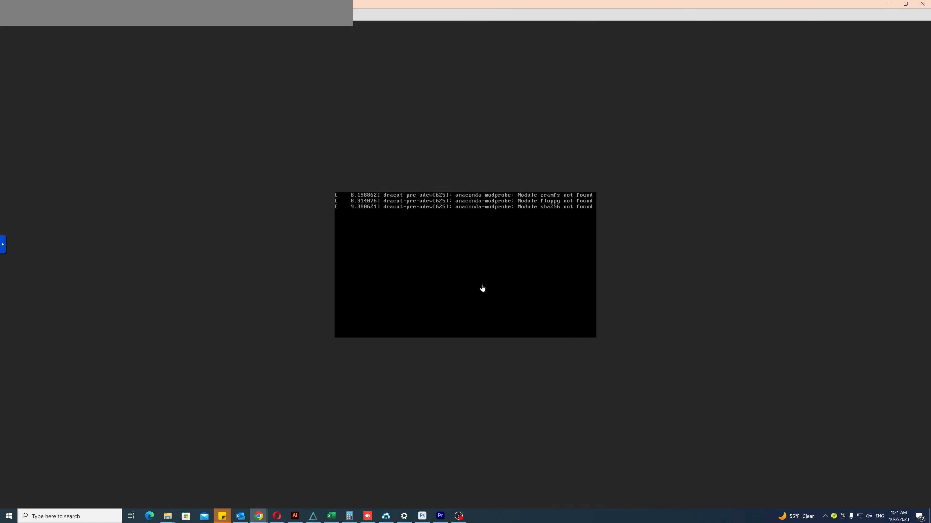
left_click(2, 244)
left_click(8, 265)
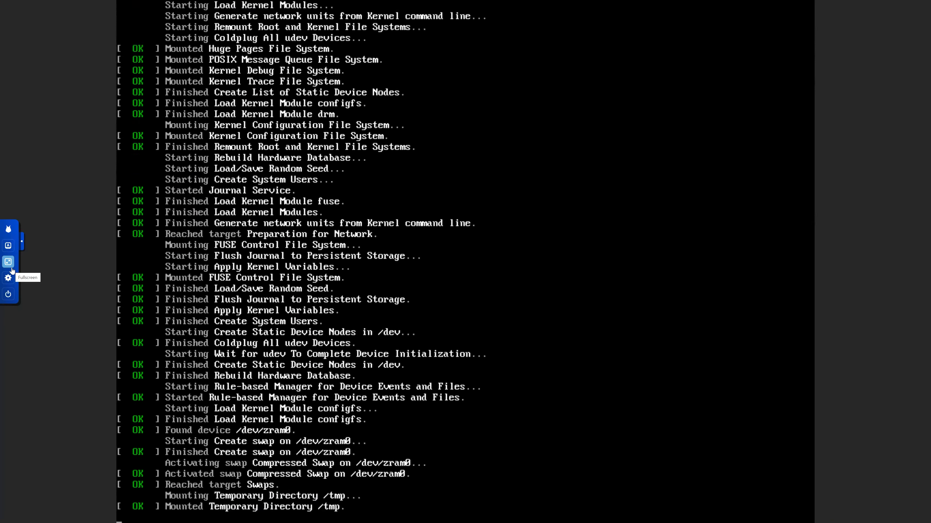
left_click(22, 242)
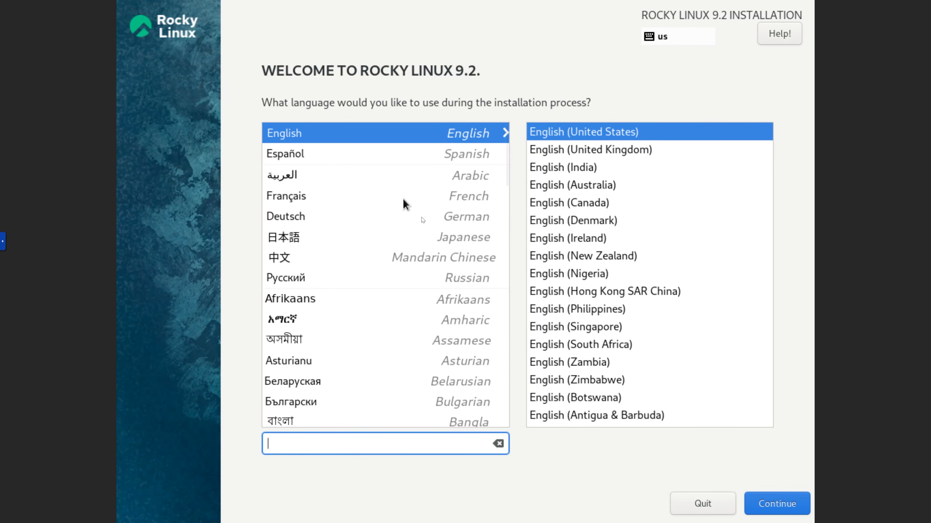
Accept English (United States) as the installation language and confirm the 32 GiB QEMU disk as destination with automatic partitioning
left_click(776, 498)
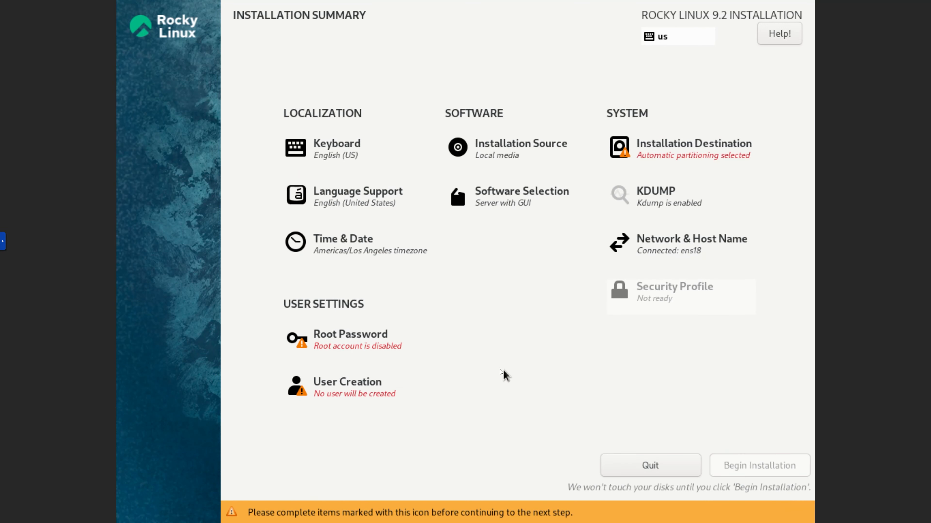
left_click(678, 153)
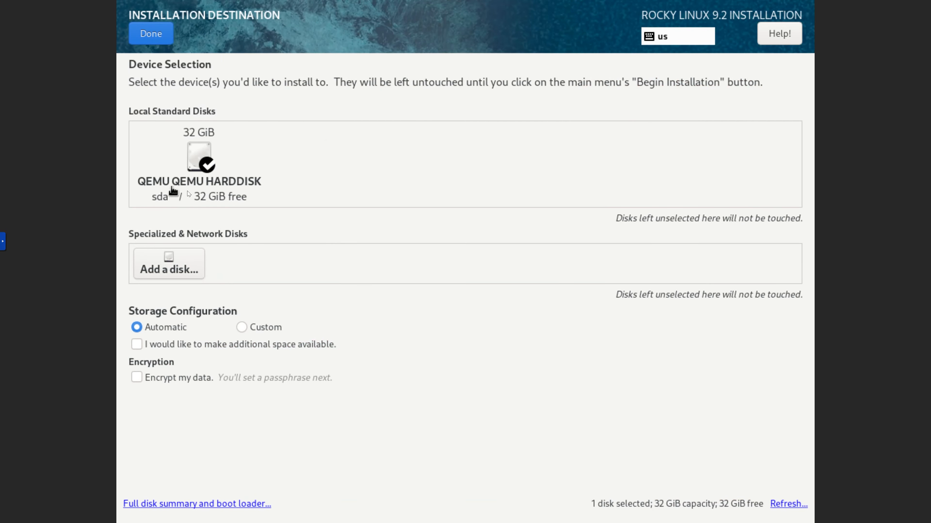
left_click(205, 166)
left_click(204, 165)
left_click(167, 44)
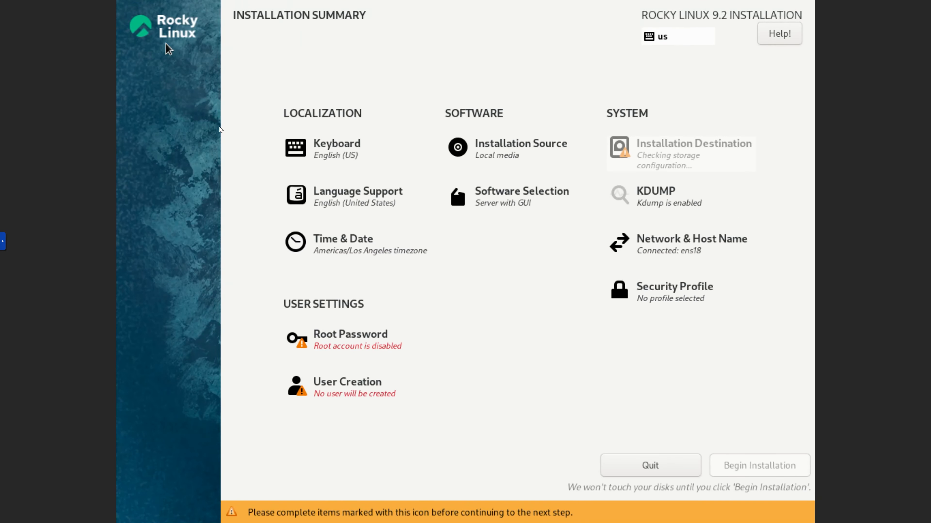
Enter the root account password and repeat it in the confirmation field
left_click(374, 336)
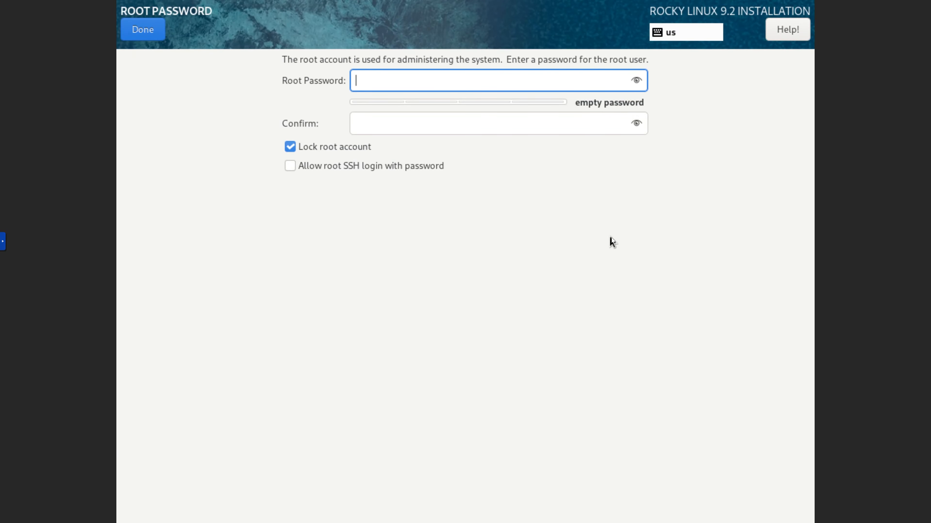
type("passwor")
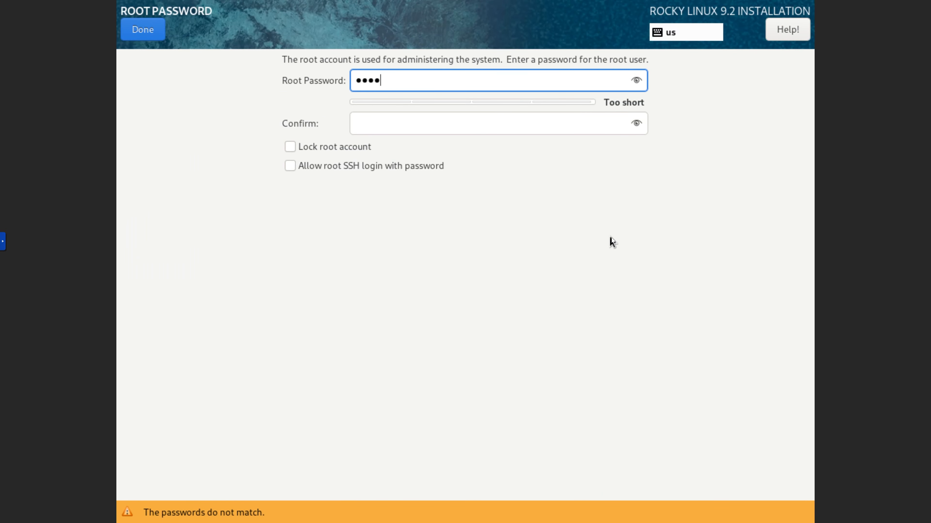
type("d123456")
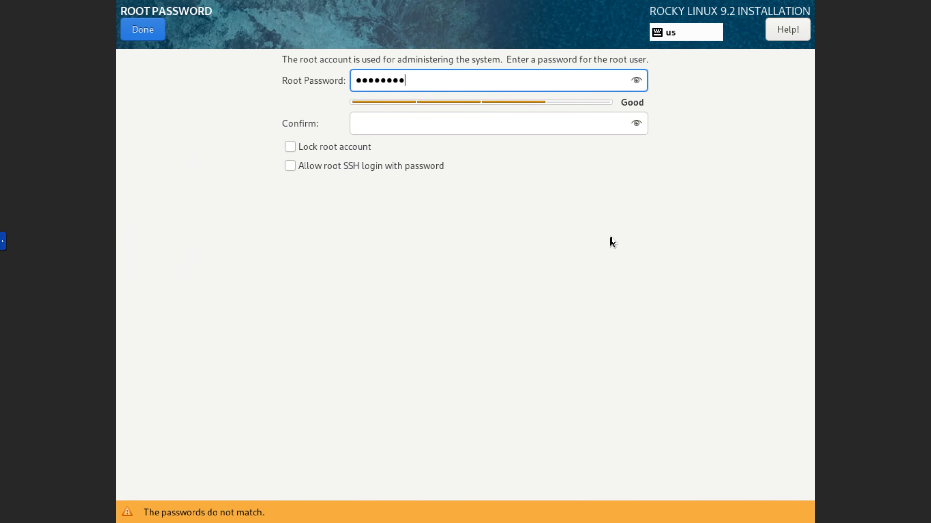
type("7")
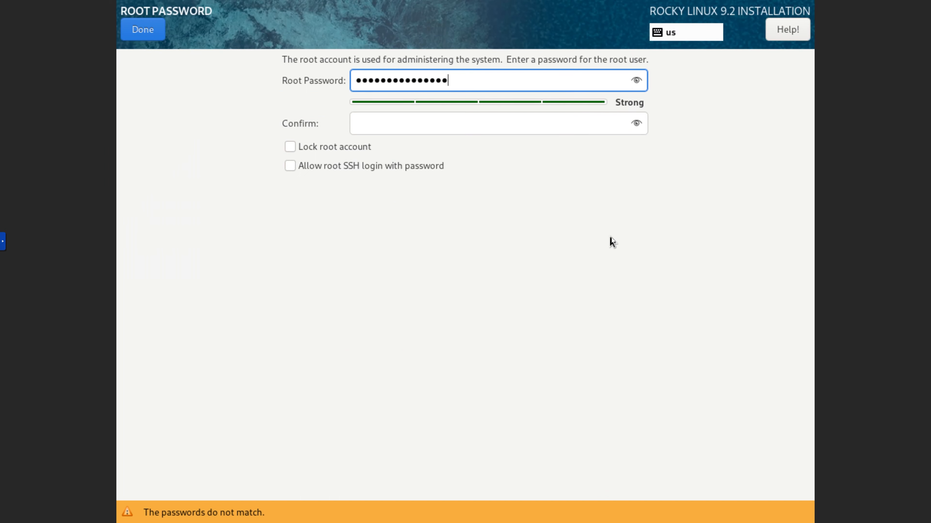
type("890")
key("Tab")
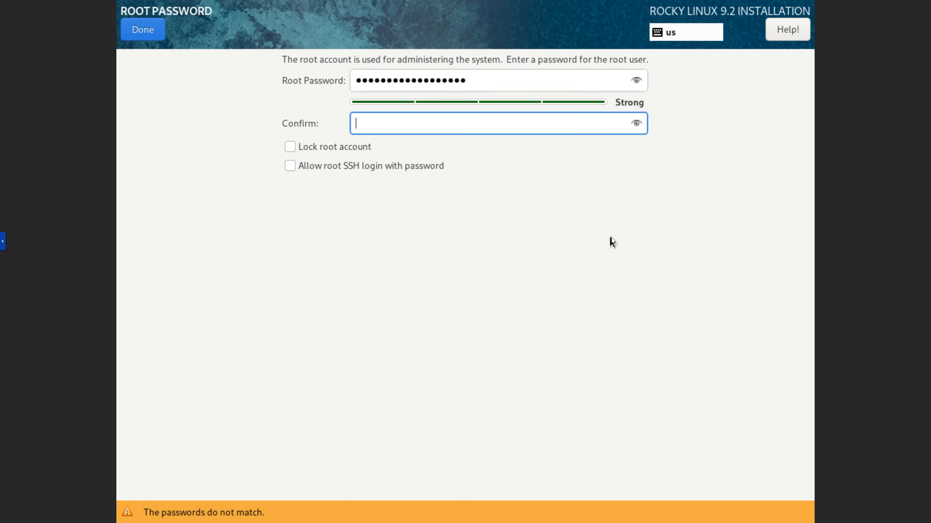
type("password1234567890")
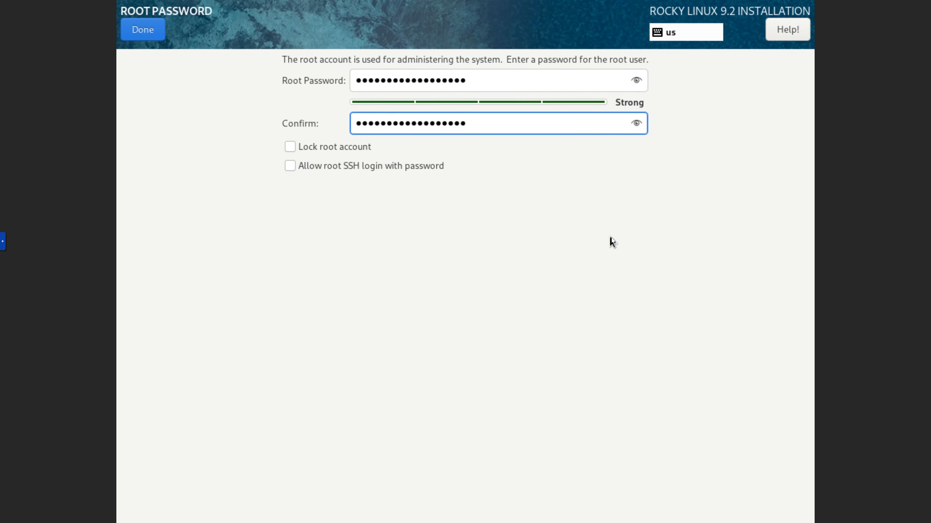
Confirm the root password and start a new user account with full name INKHOST, making this user administrator
left_click(155, 28)
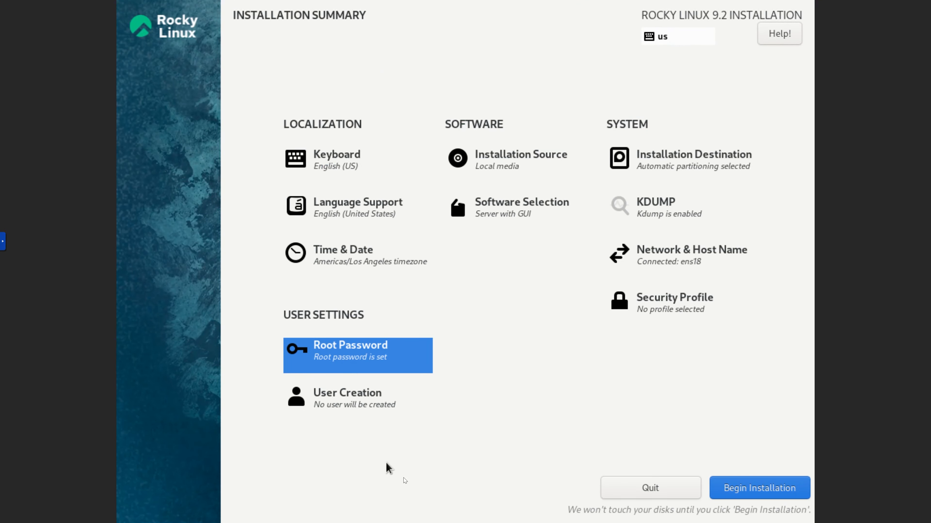
left_click(377, 407)
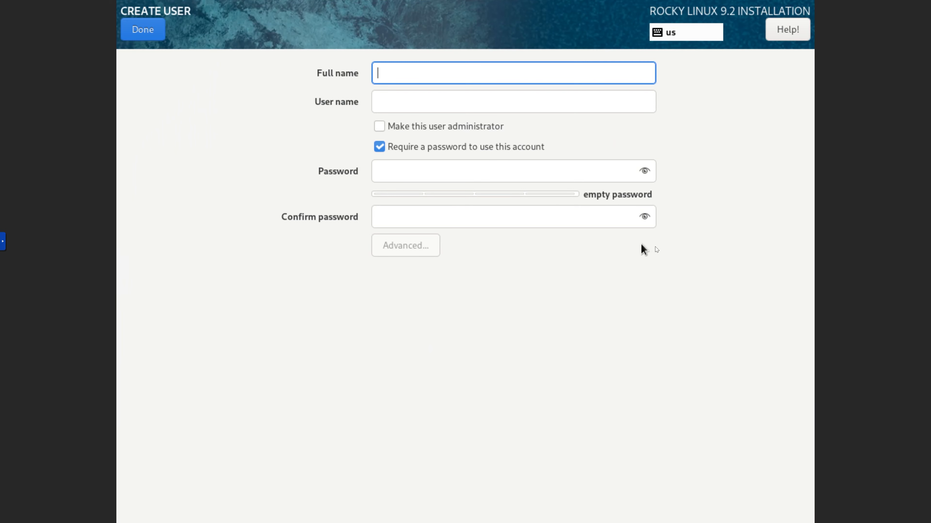
type("INK")
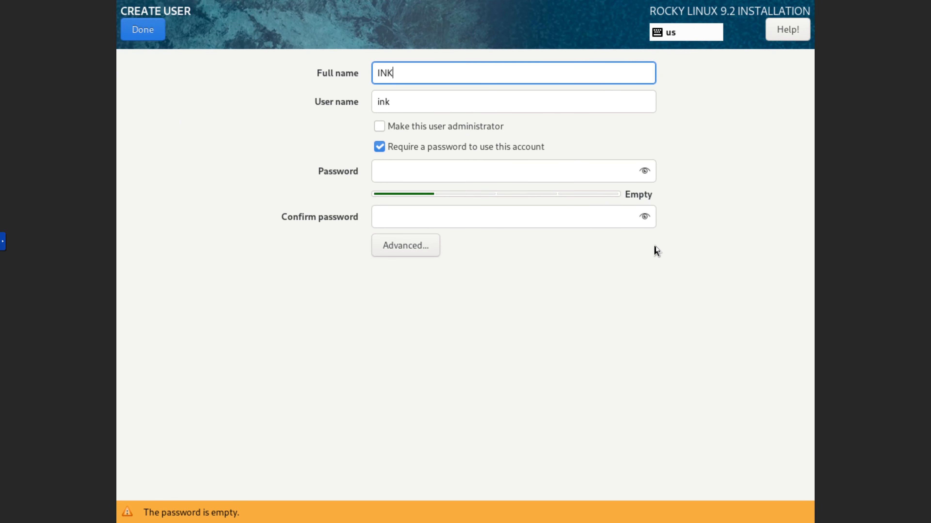
type("HOST")
key("Tab")
key("Tab")
key("Tab")
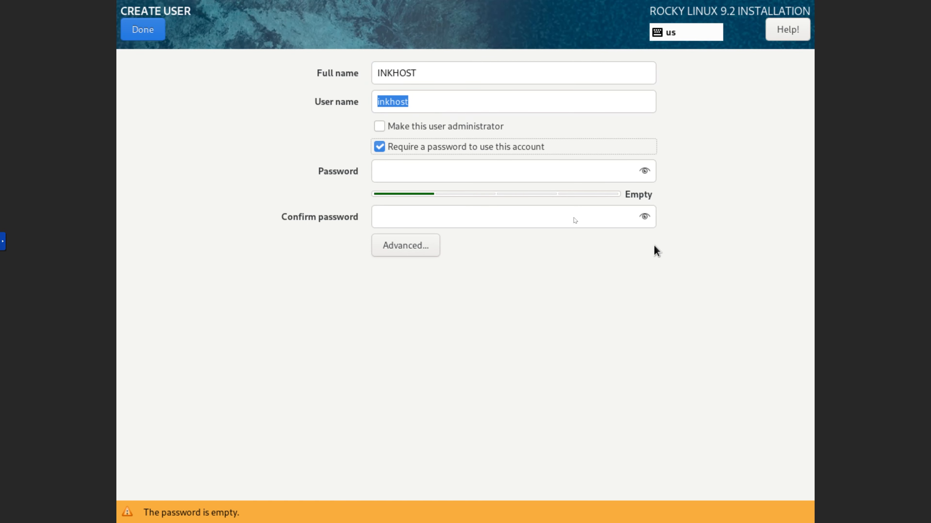
left_click(383, 128)
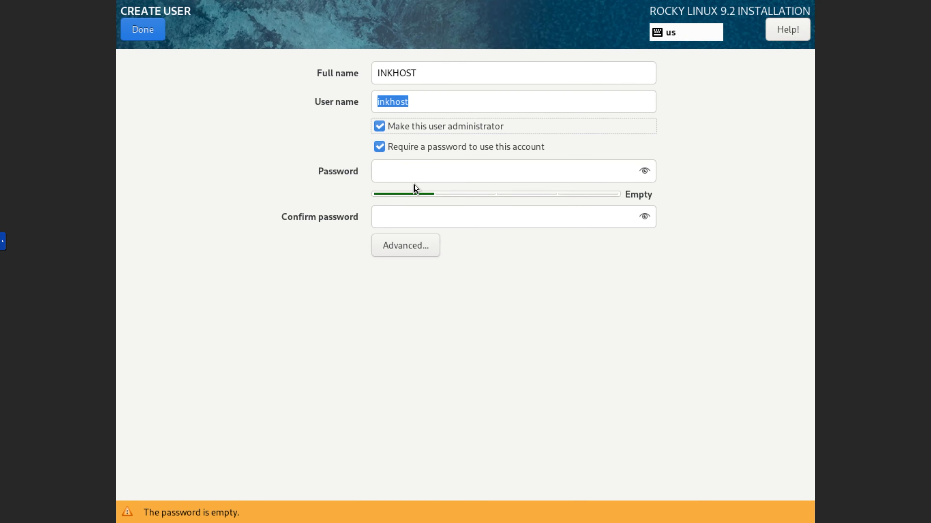
left_click(415, 173)
type("1234")
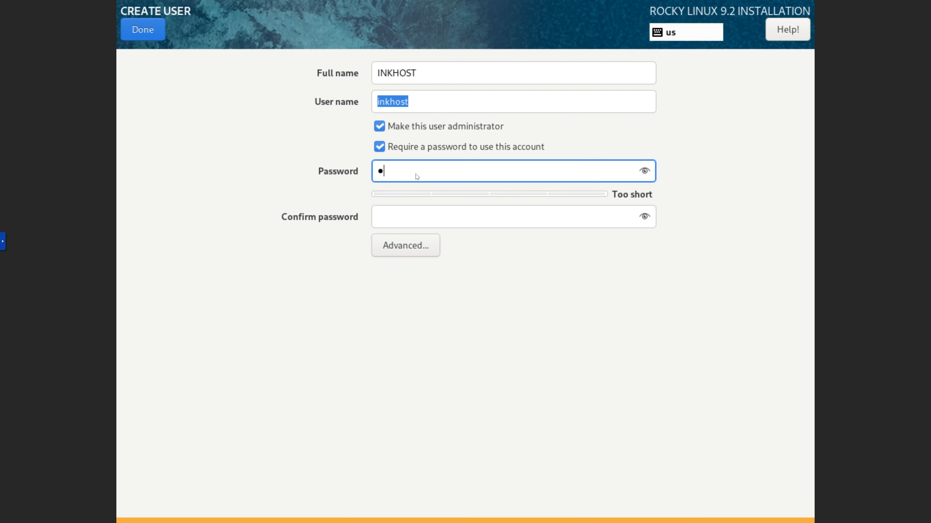
type("5678")
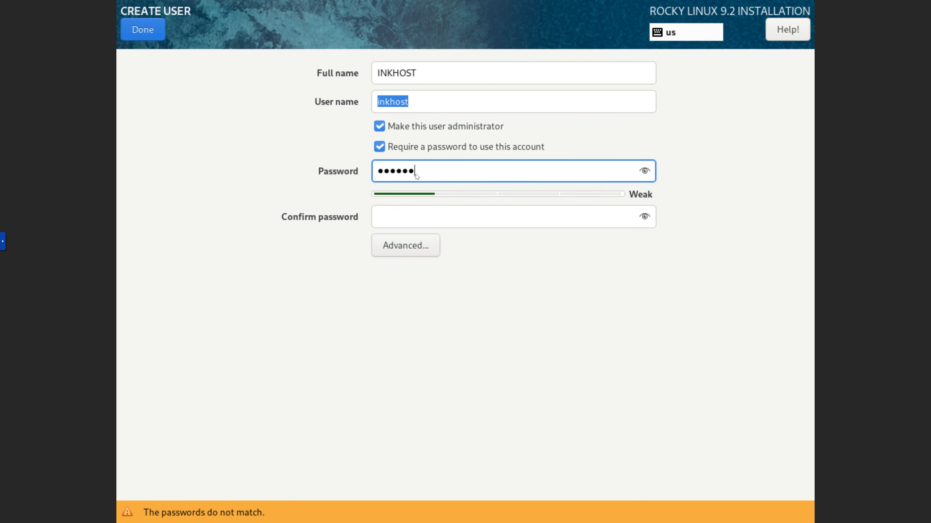
key("BackSpace")
key("BackSpace")
key("BackSpace")
key("BackSpace")
key("BackSpace")
key("BackSpace")
key("BackSpace")
key("BackSpace")
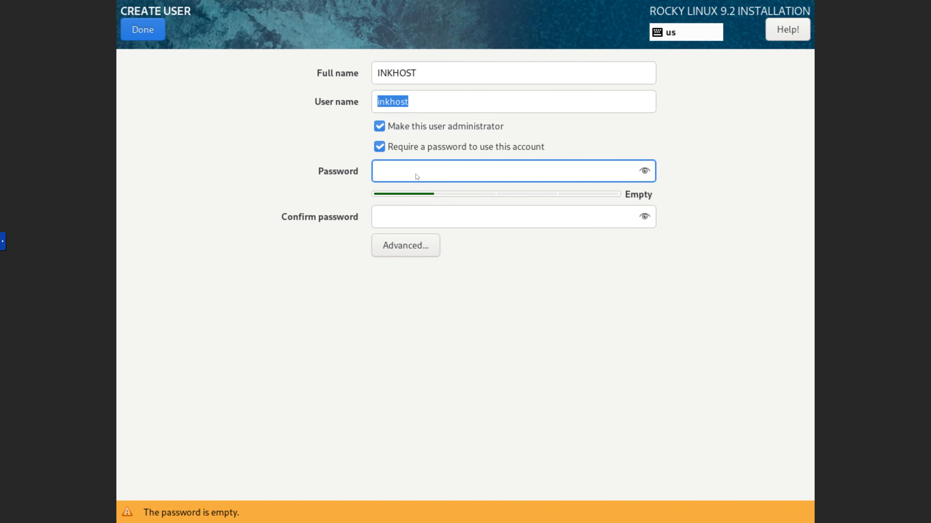
Enter the new user's account password, repeat it in the confirmation field and finish the user creation
type("a******")
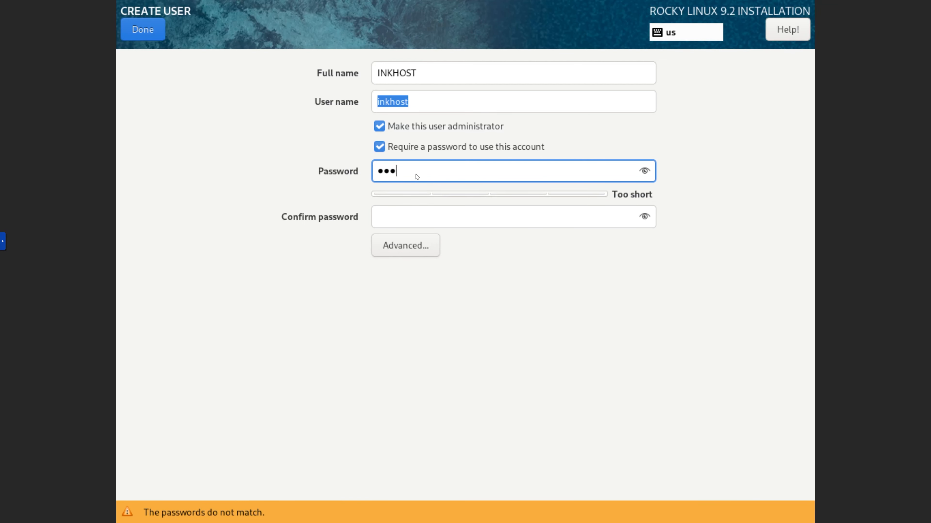
type("******")
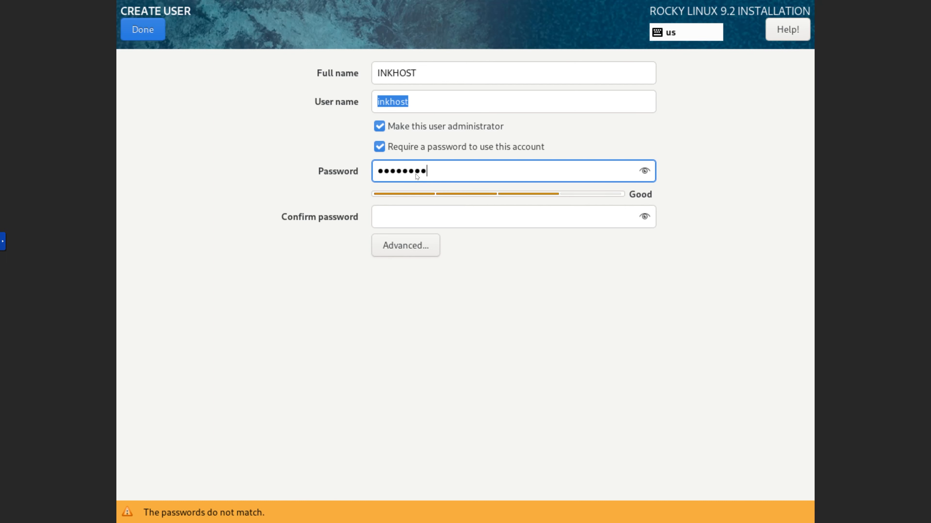
type("**")
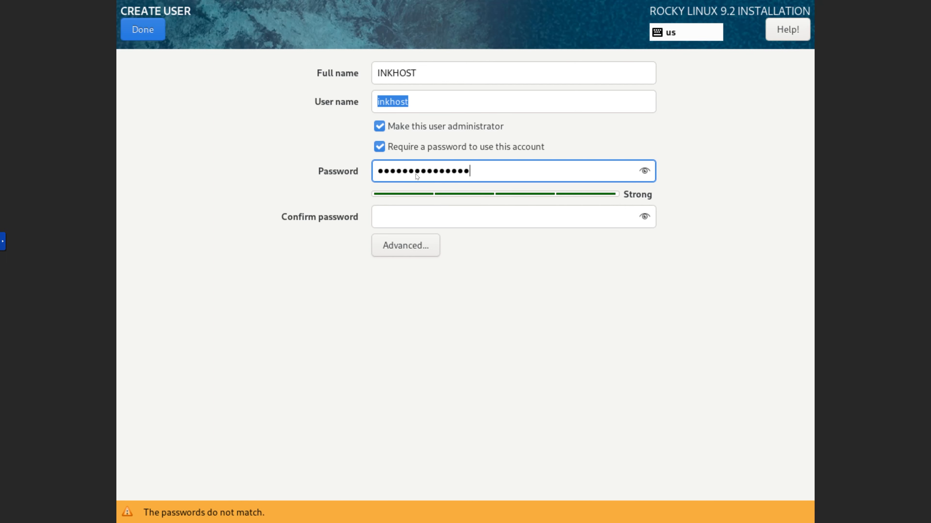
type("***")
left_click(420, 217)
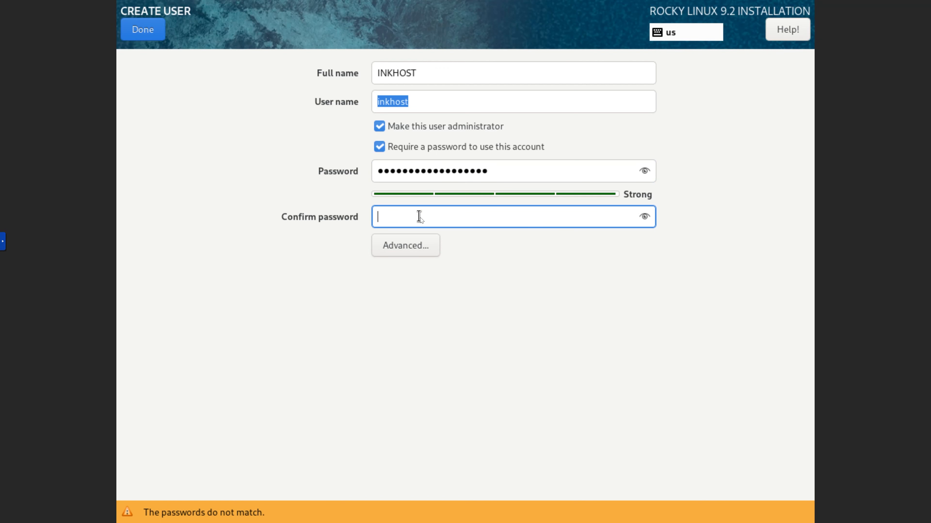
type("******************")
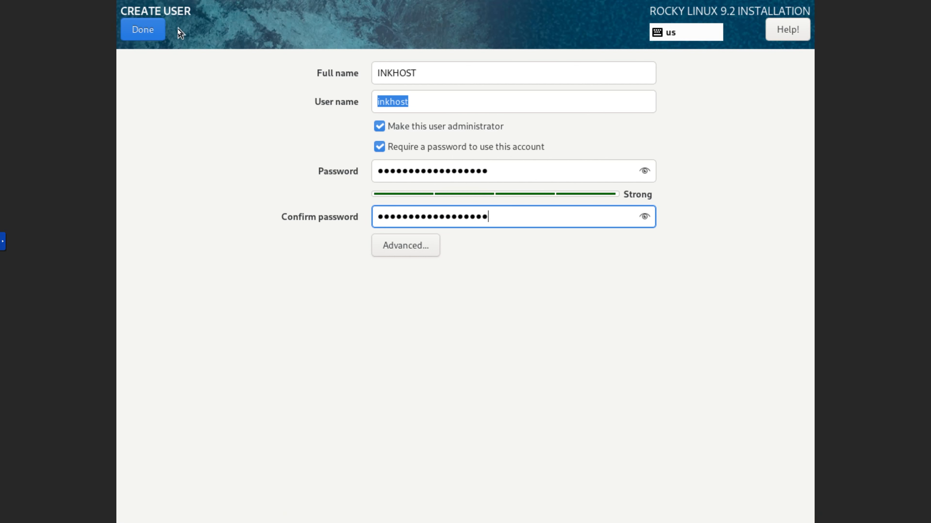
left_click(159, 32)
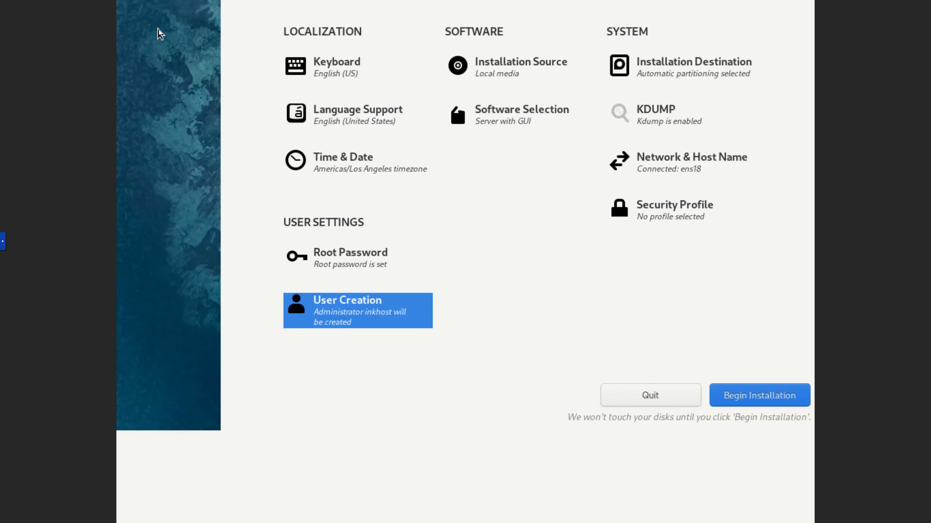
Reopen the root password settings, re-enter the root account password in both fields and save it
left_click(378, 361)
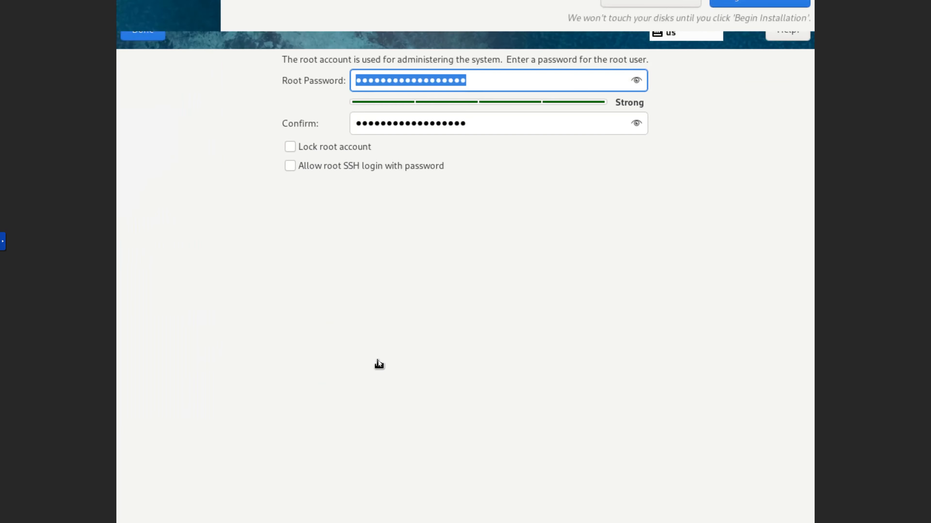
type("•••••")
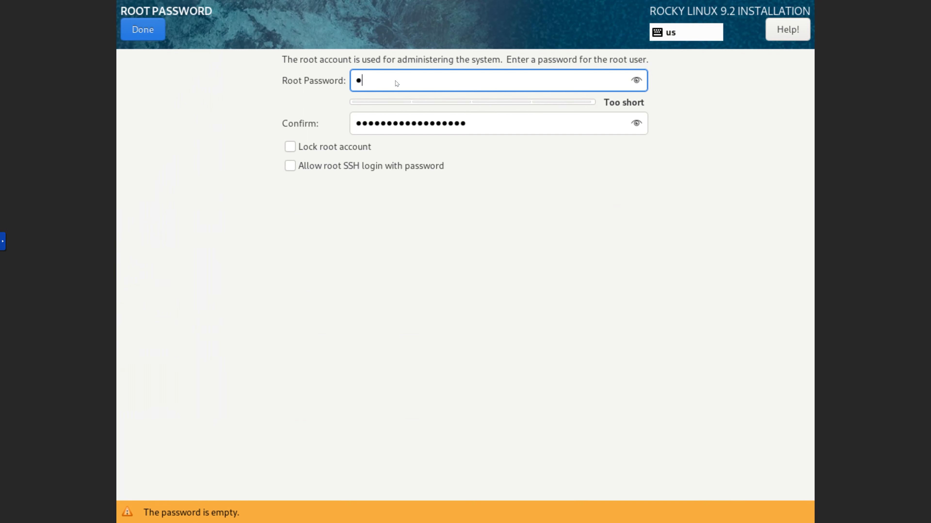
type("•••")
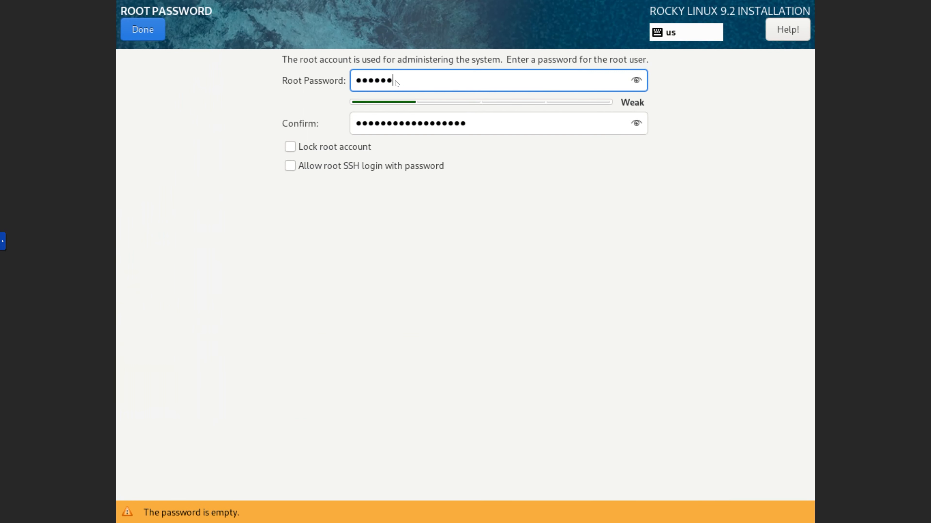
type("•••••••")
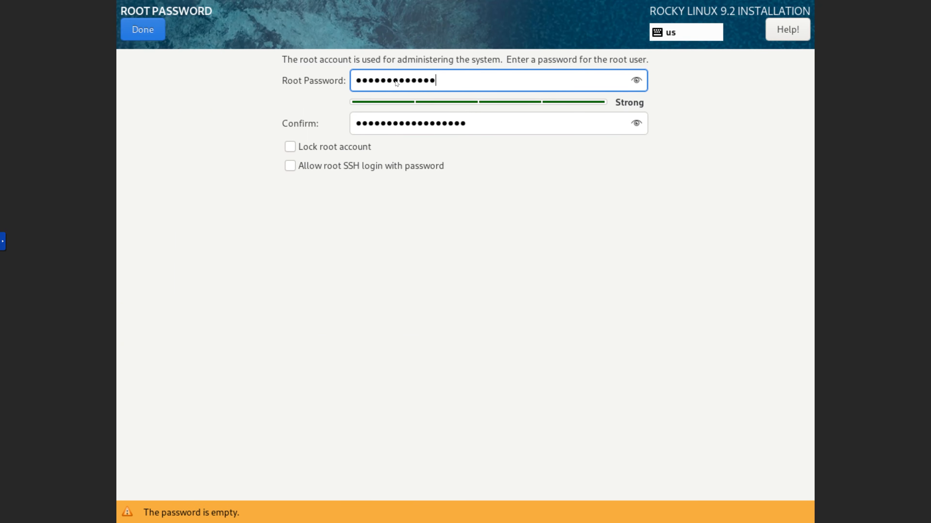
type("•••")
key("Tab")
type("•")
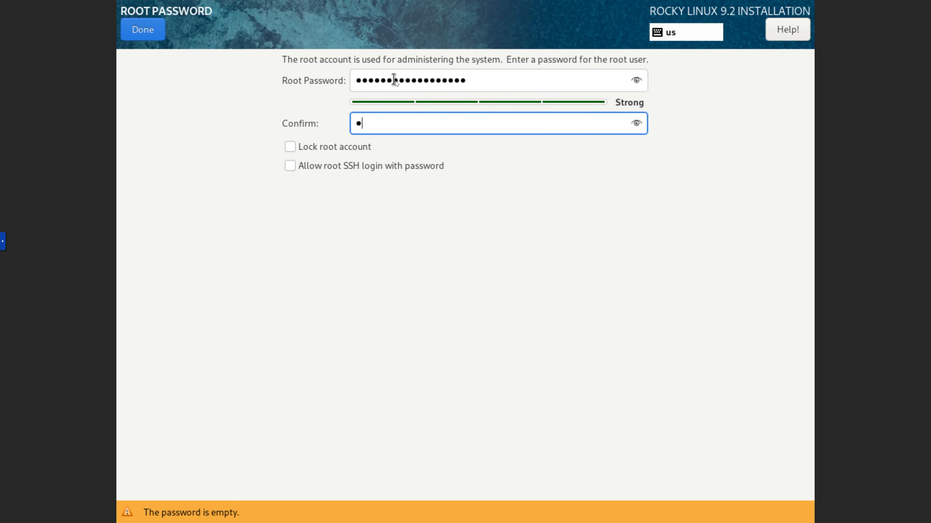
type("••••••••••••••••")
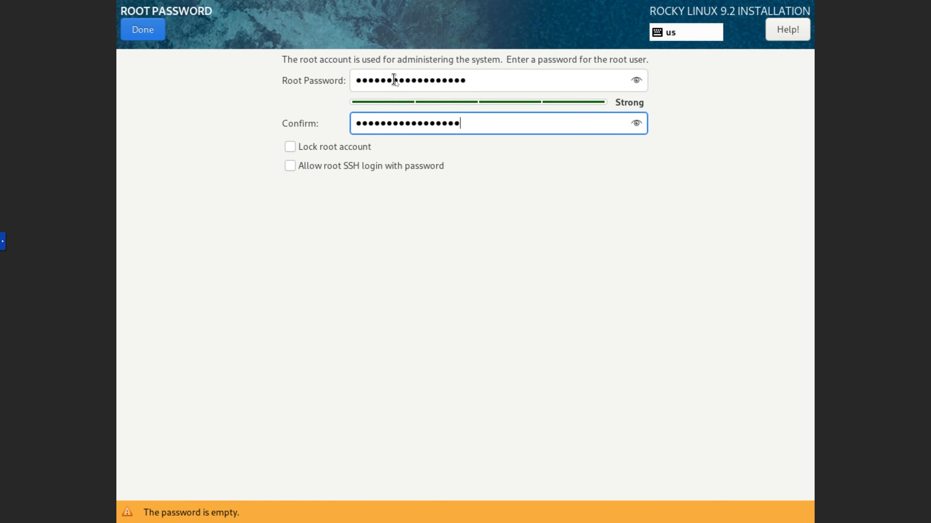
type("•")
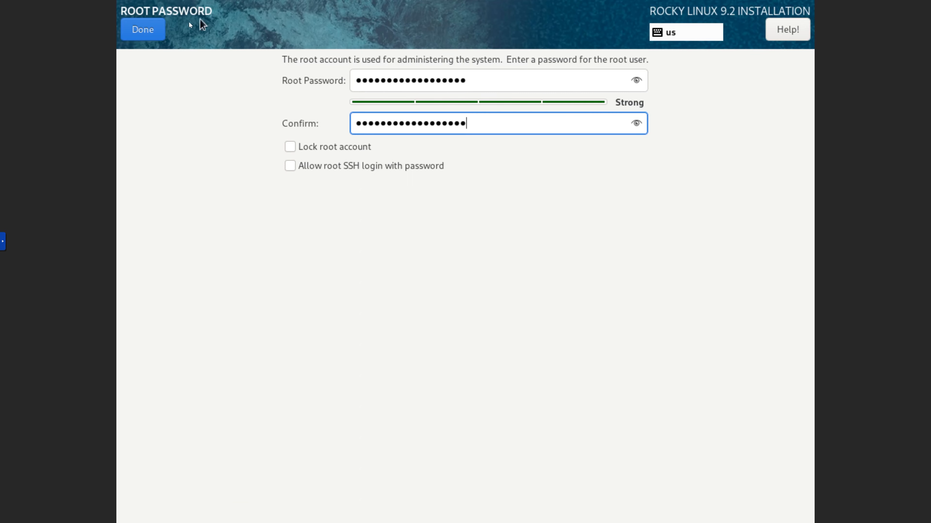
left_click(159, 32)
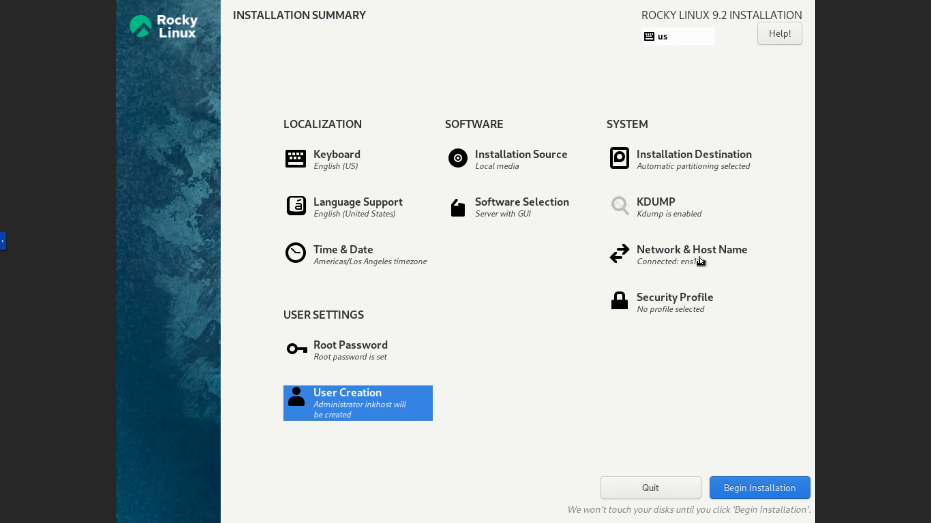
Turn off the Ethernet (ens18) connection in the network settings and set its IPv6 method to Disabled
left_click(699, 258)
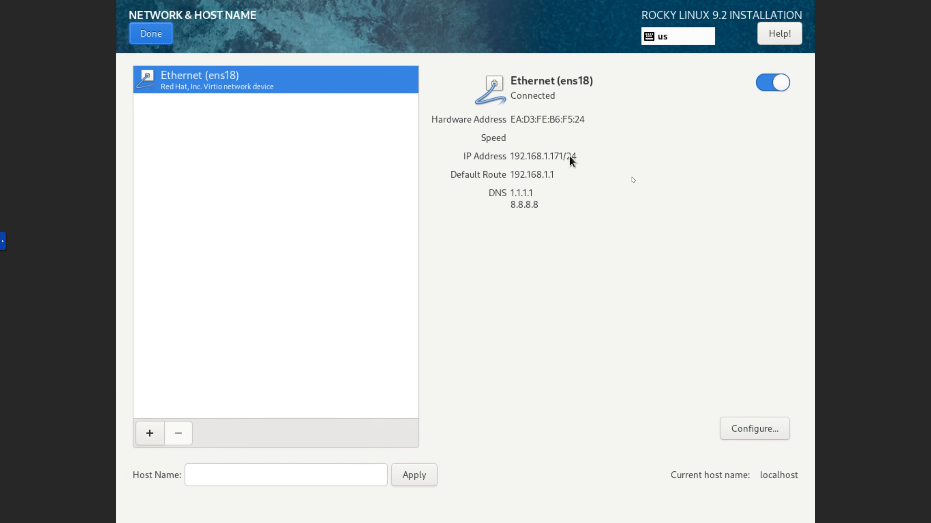
left_click(765, 90)
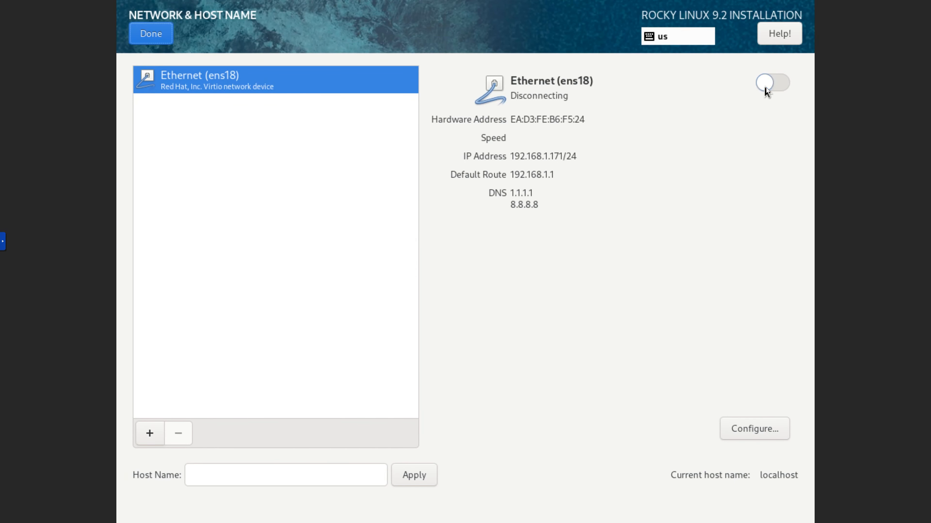
left_click(757, 429)
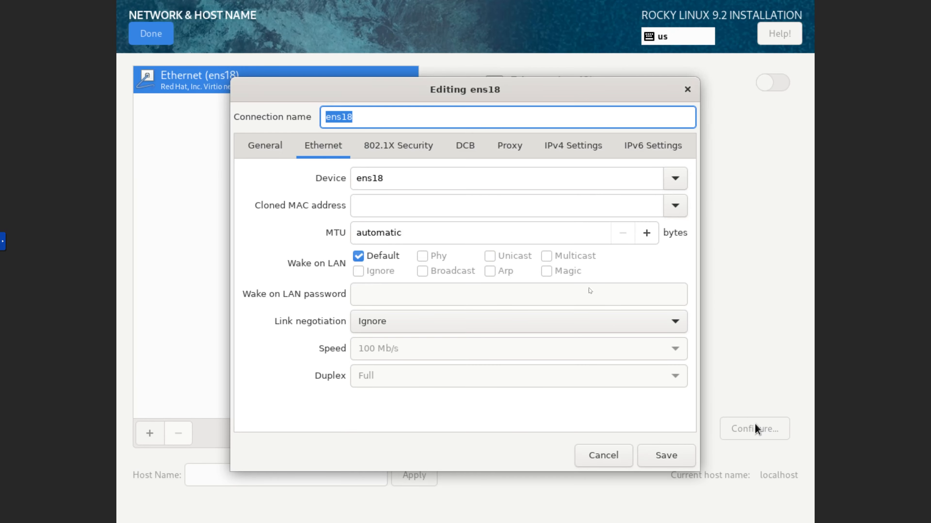
left_click(641, 149)
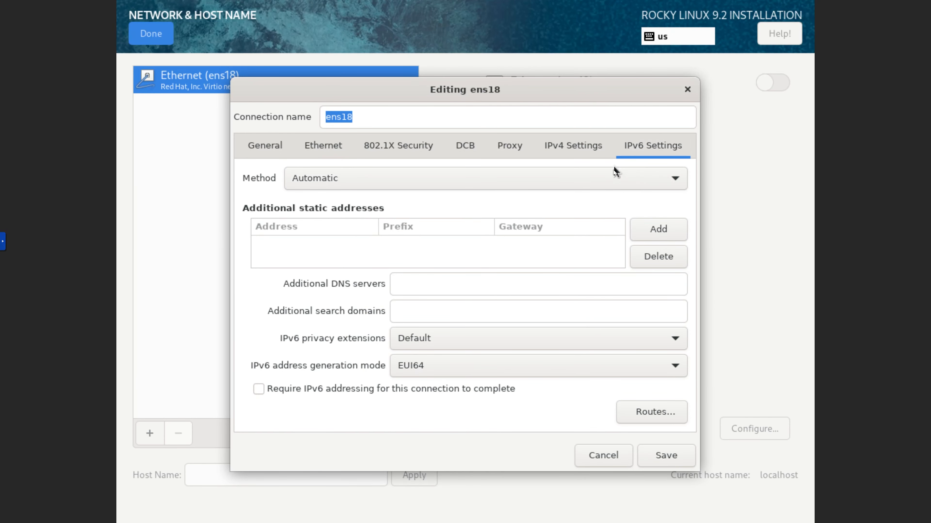
left_click(612, 177)
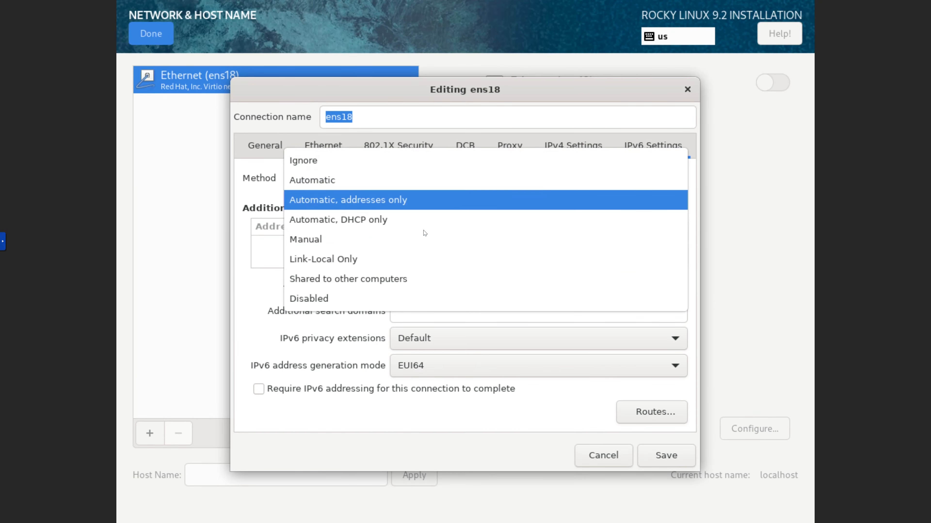
left_click(377, 295)
Set the IPv4 method of ens18 to Manual, fill in the static address and DNS servers, and save the connection
left_click(588, 151)
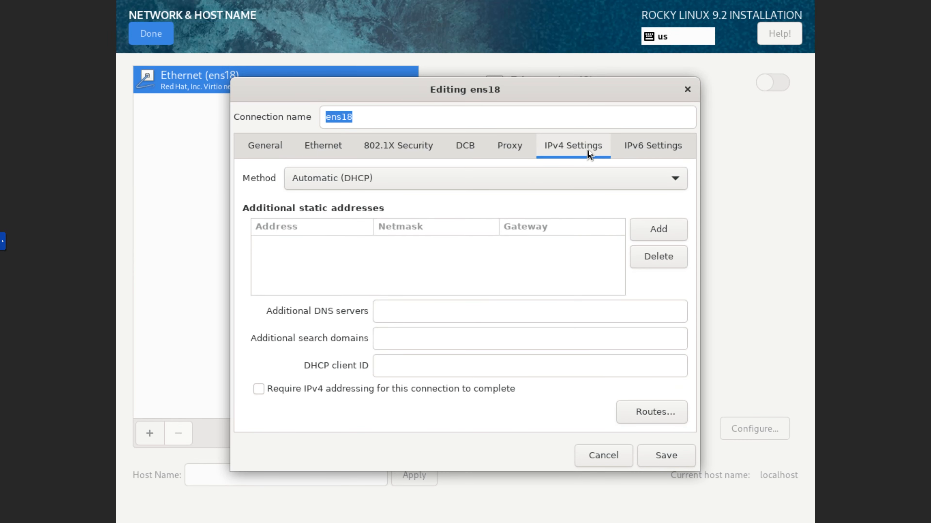
left_click(505, 177)
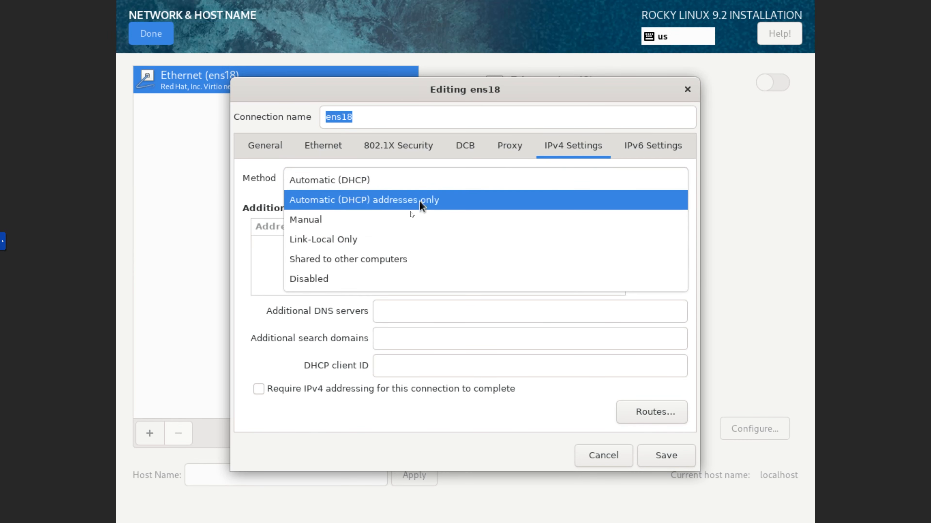
left_click(373, 225)
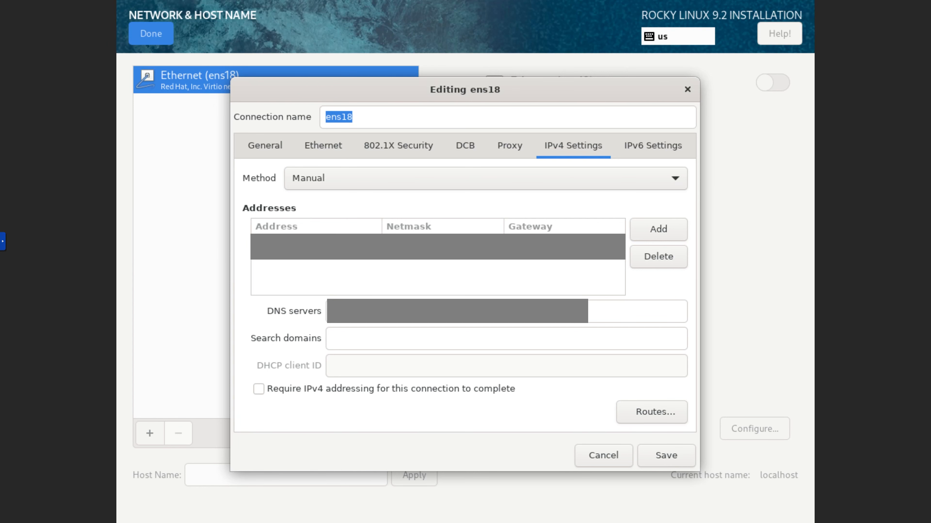
left_click(531, 243)
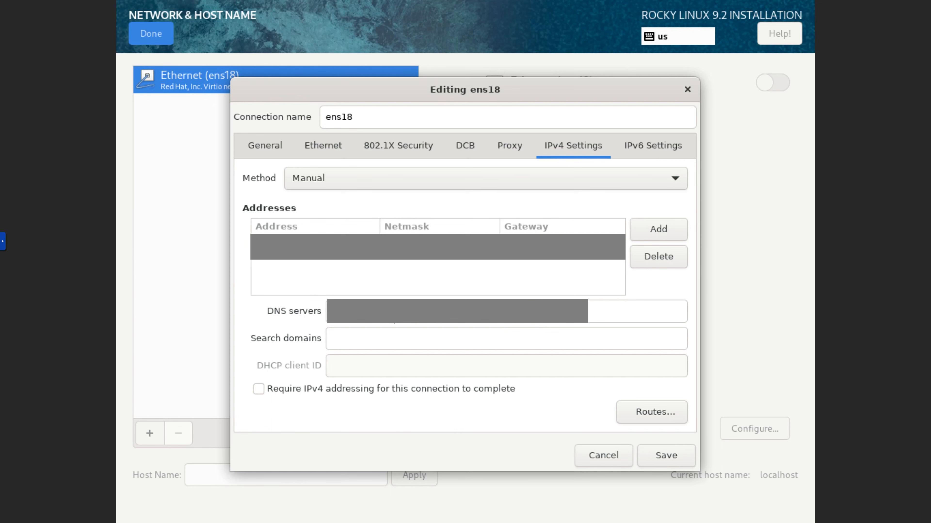
left_click(369, 322)
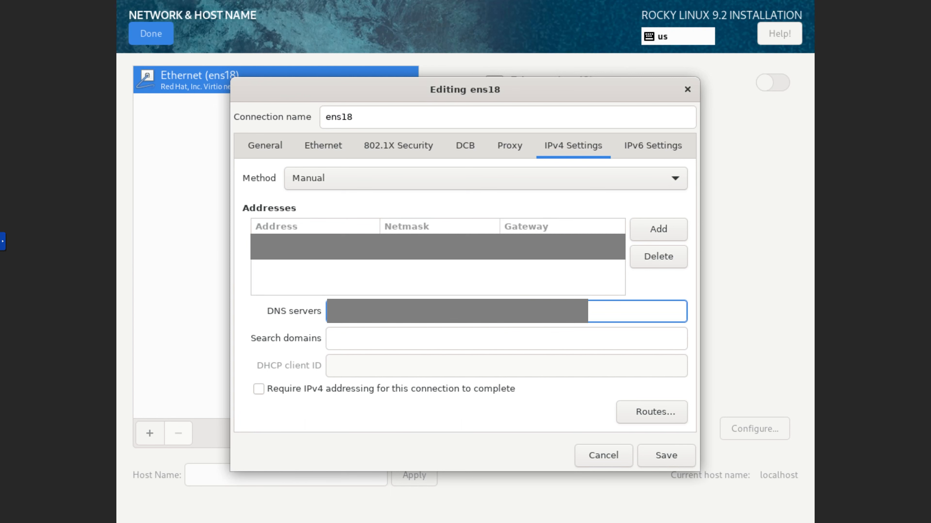
type("1")
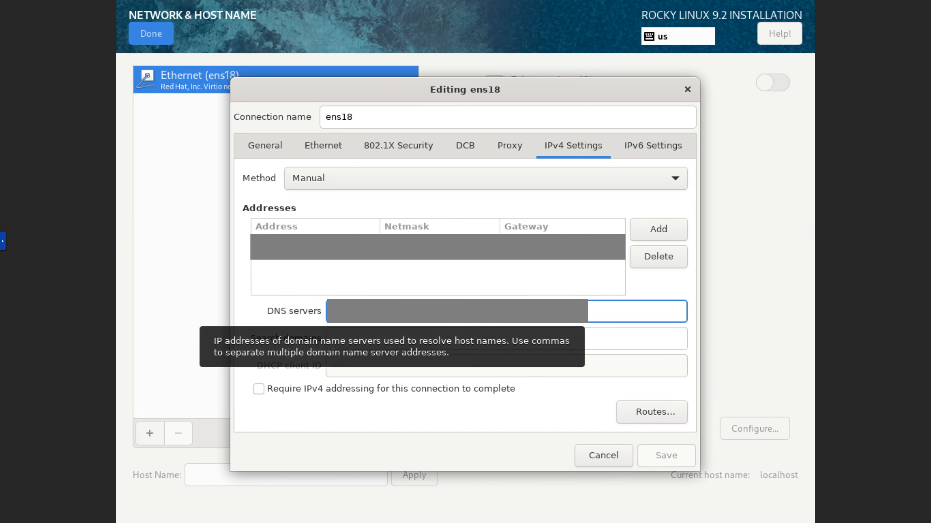
type("8")
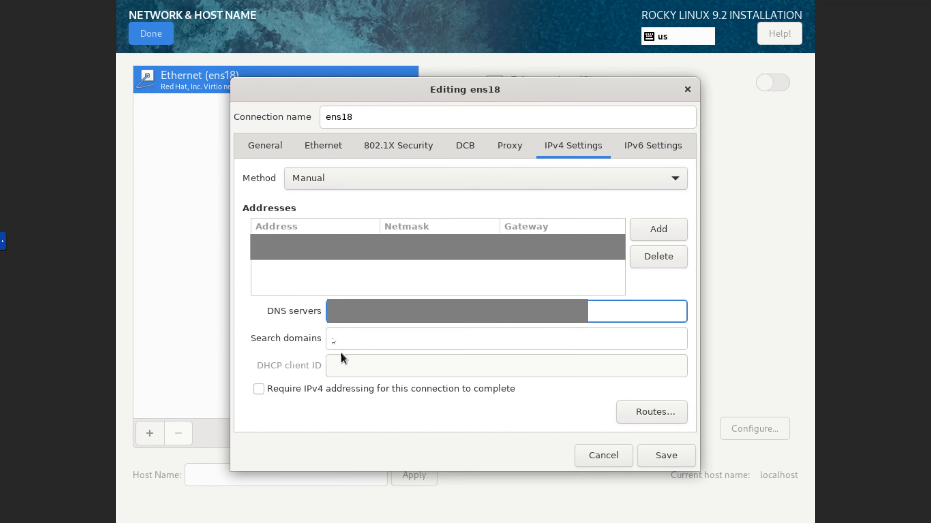
left_click(680, 461)
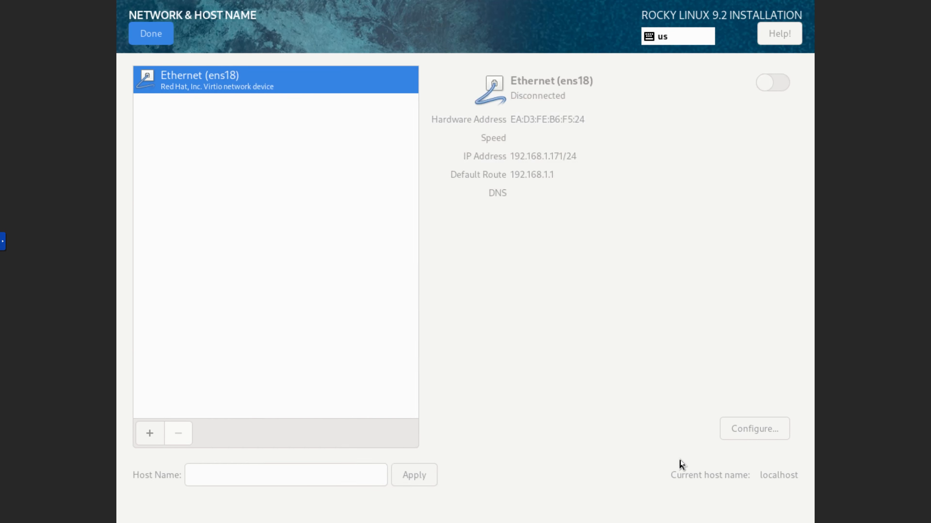
Apply cl.101cs.net as the host name, turn on the Ethernet (ens18) connection and finish the network settings
left_click(343, 478)
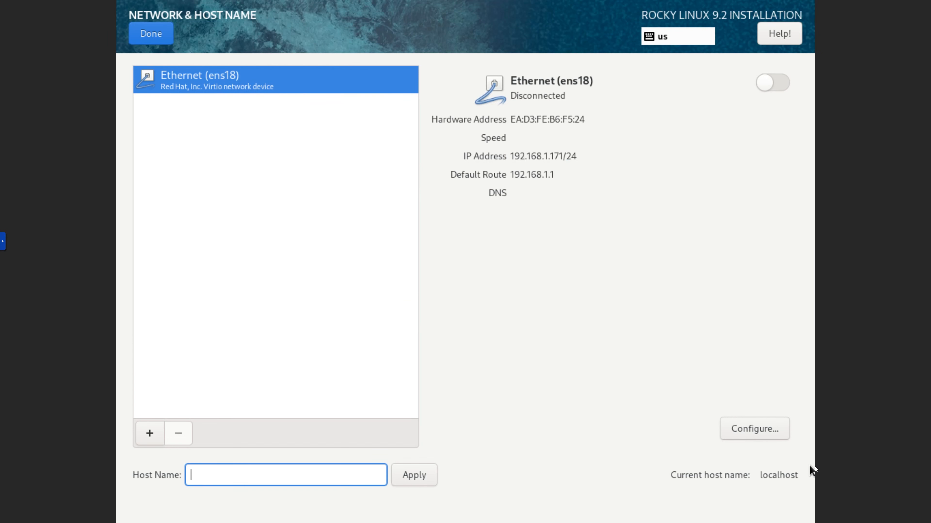
type("cl.101cs.net")
left_click(410, 474)
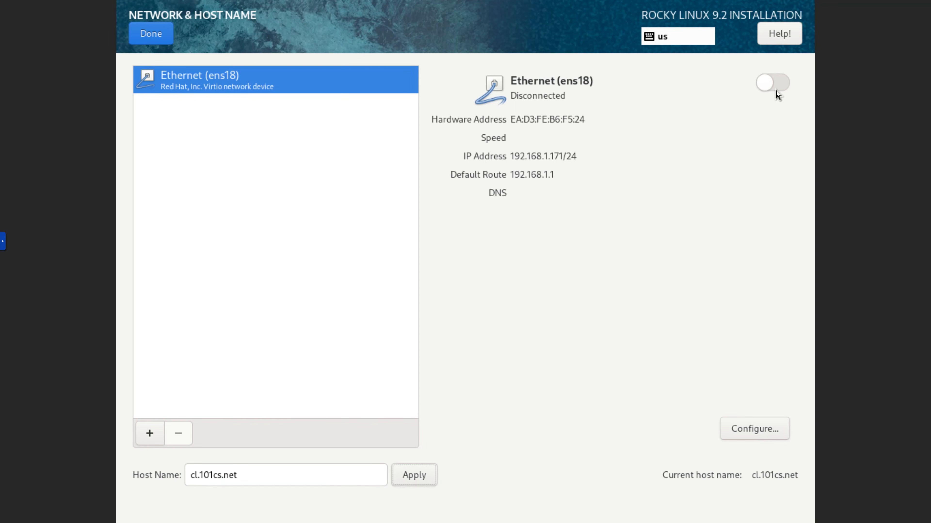
left_click(774, 85)
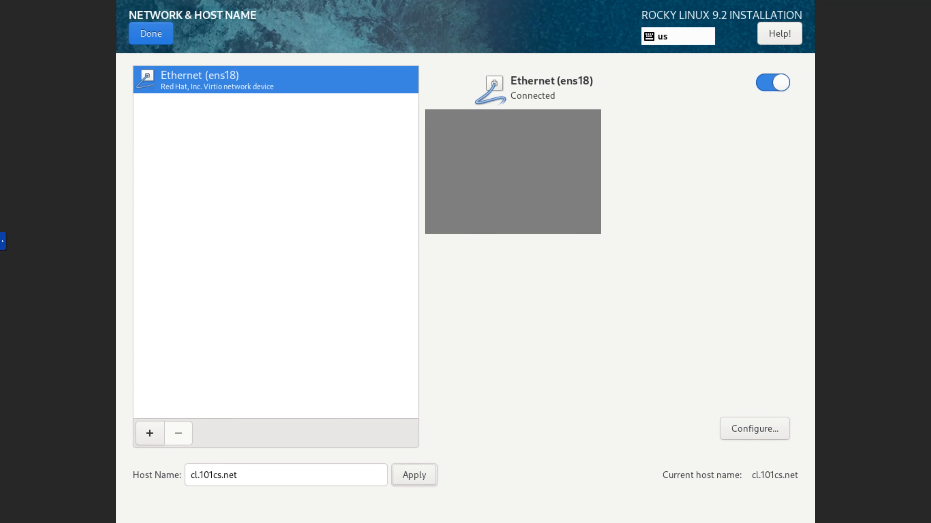
left_click(150, 34)
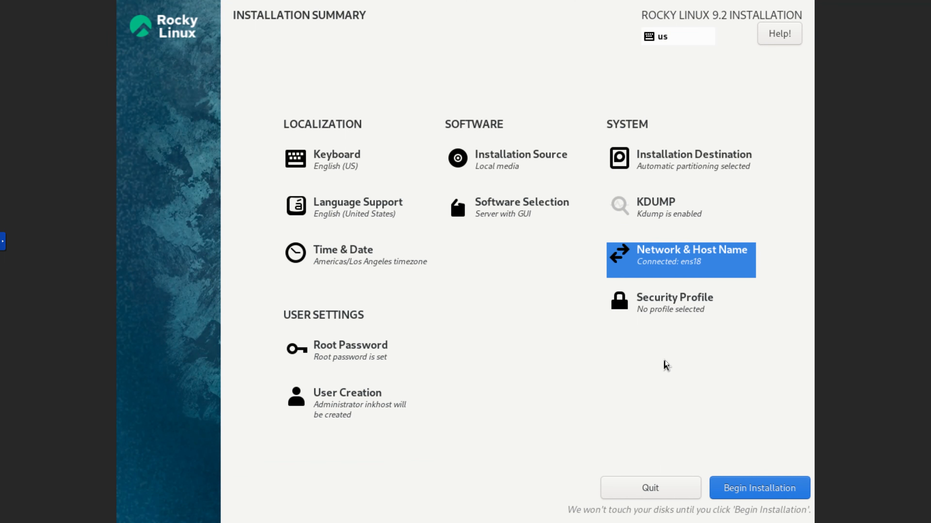
Start the Rocky Linux installation and reboot the system once it completes
left_click(762, 489)
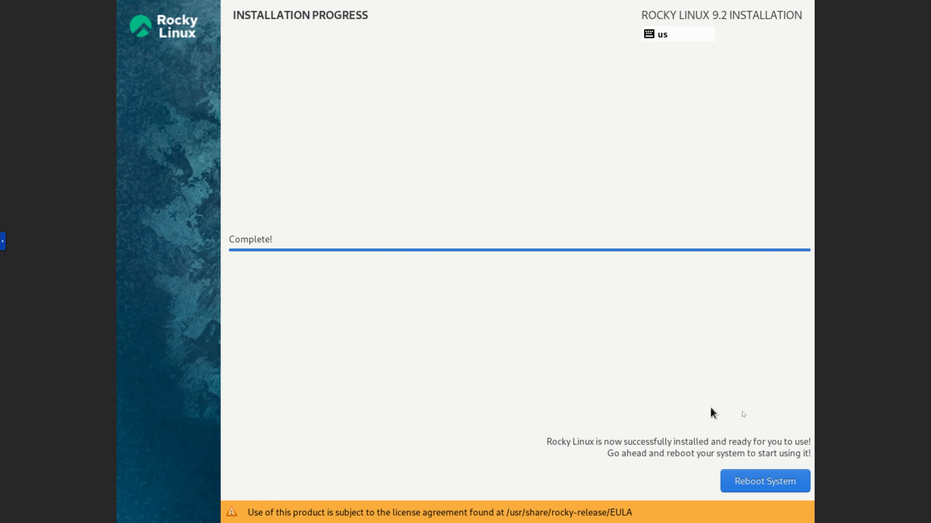
left_click(779, 485)
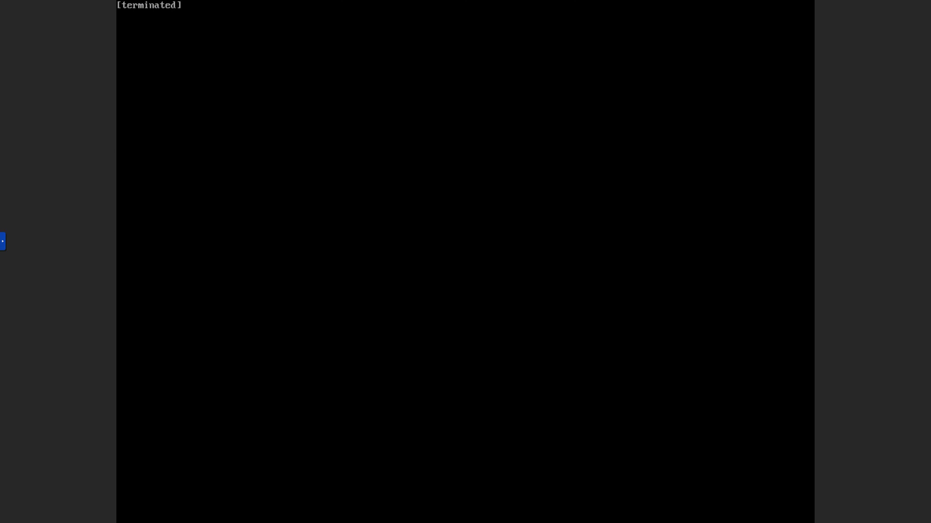